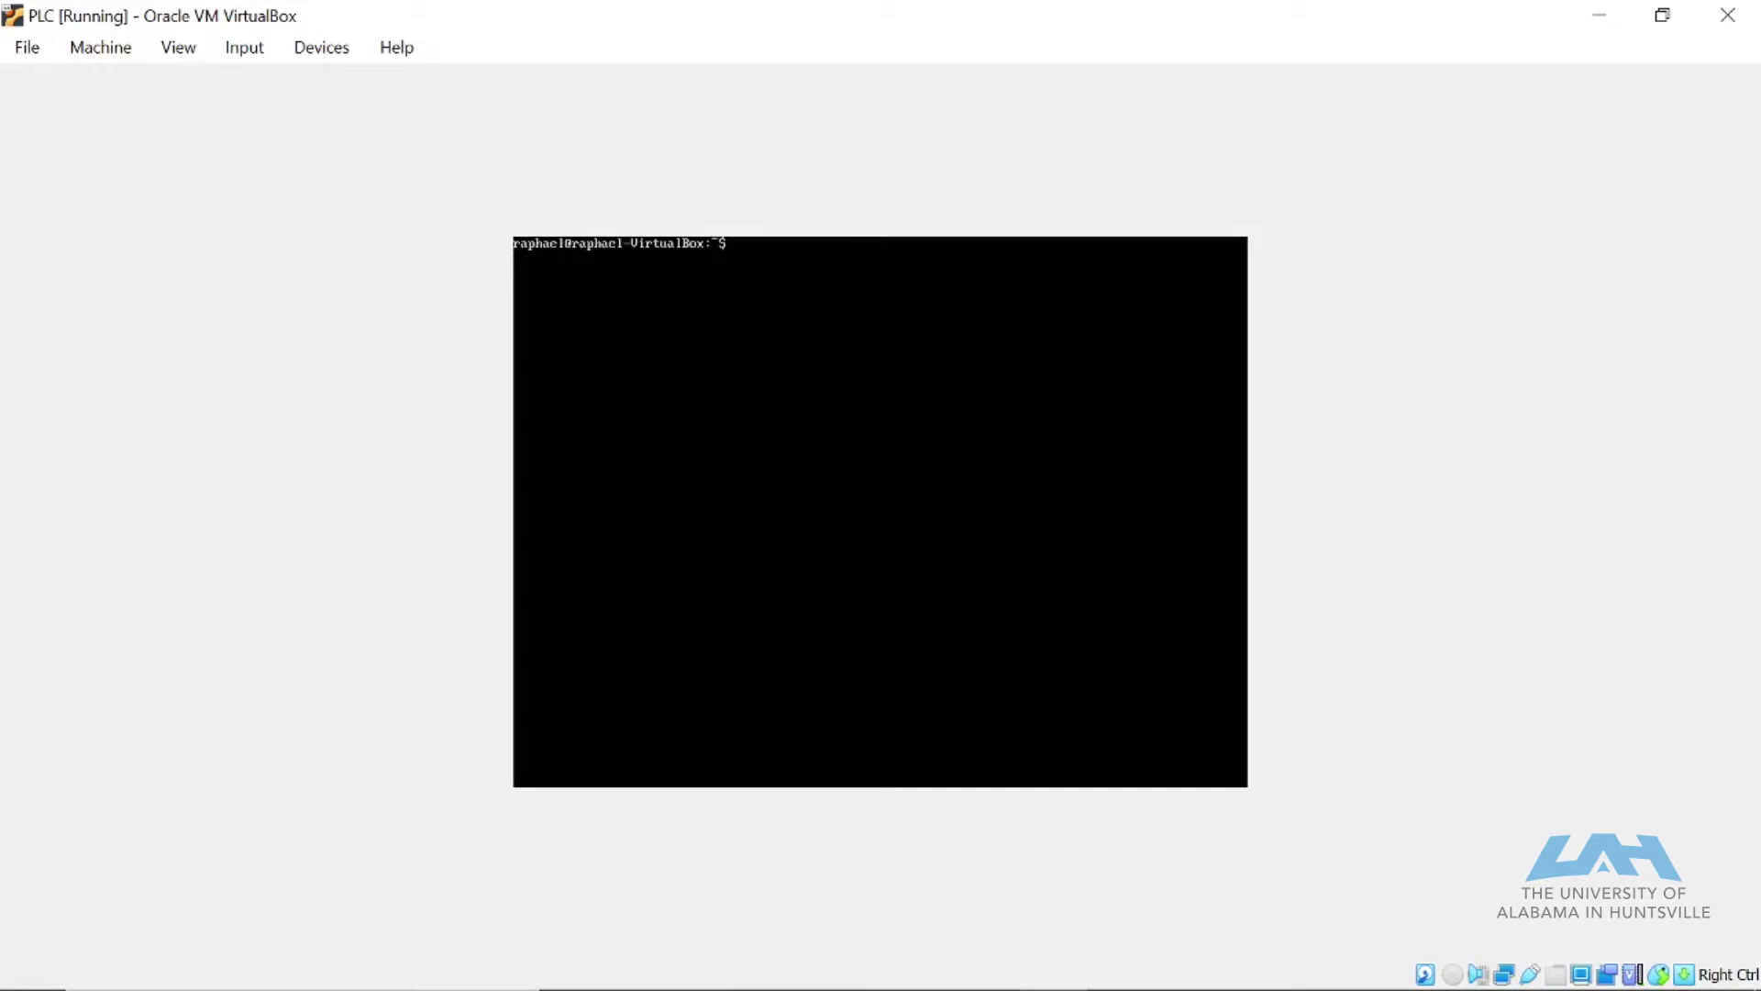
pyautogui.write('sudo git clone https://github.com/thiagoralve')
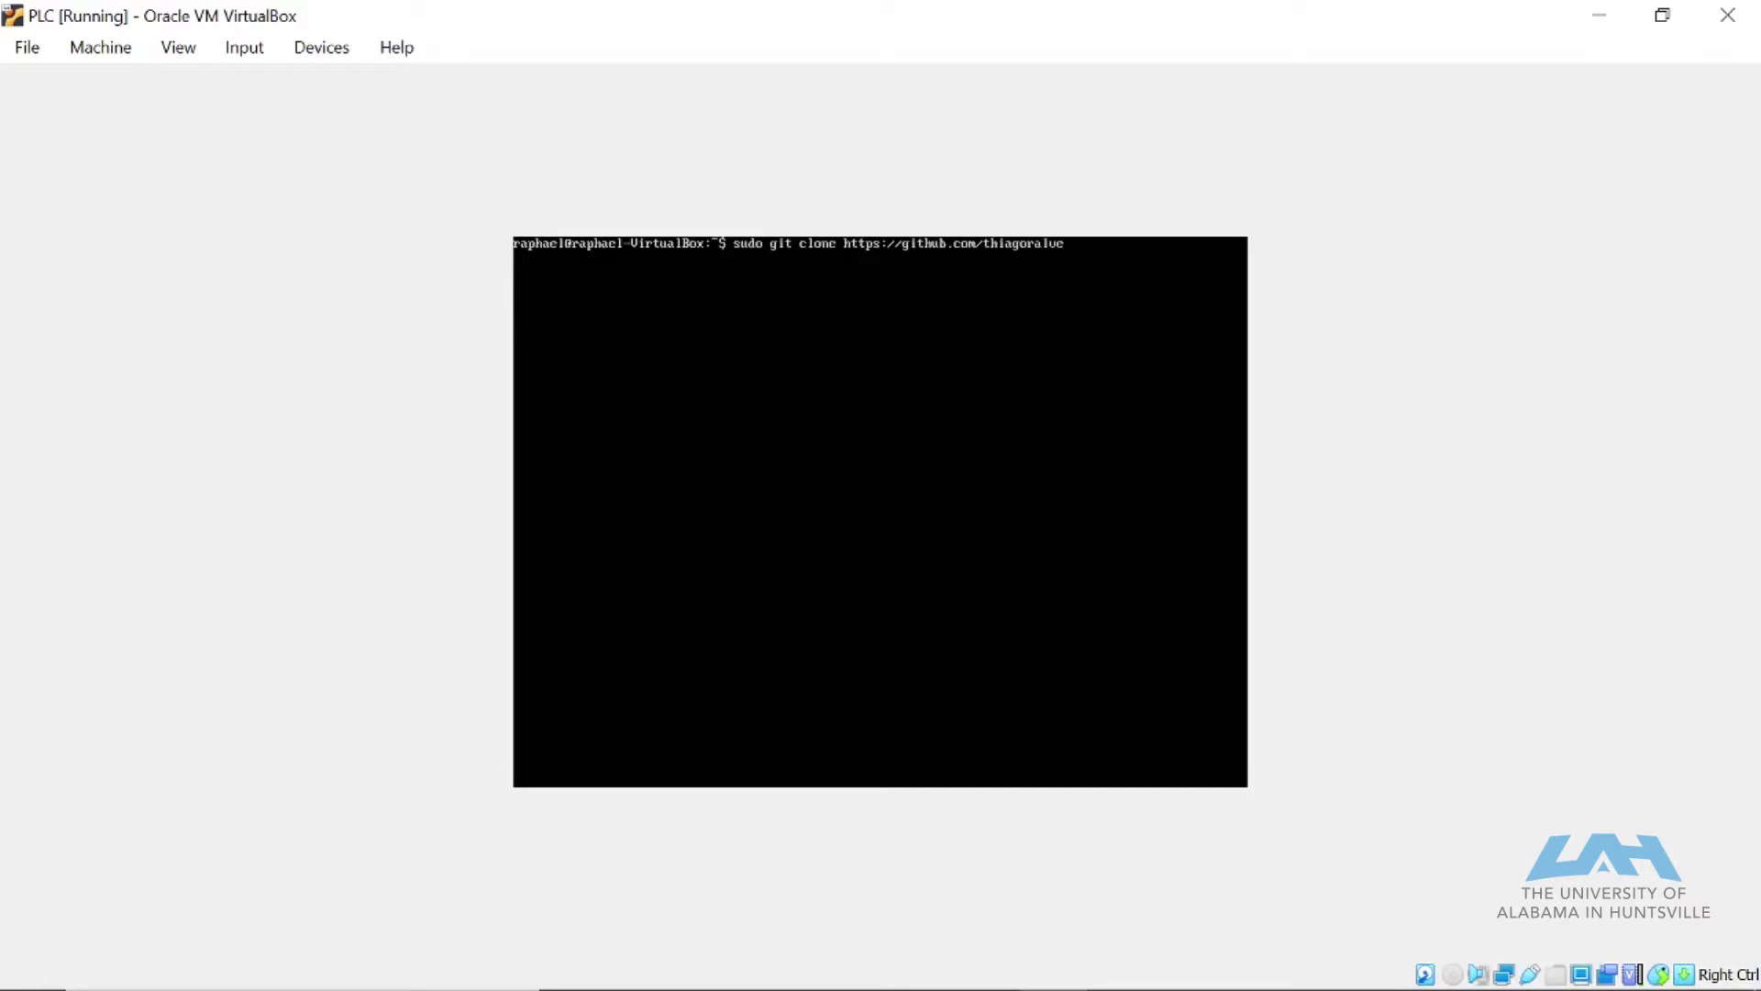
pyautogui.write('s/OpenPLC_v3.git')
pyautogui.press('Return')
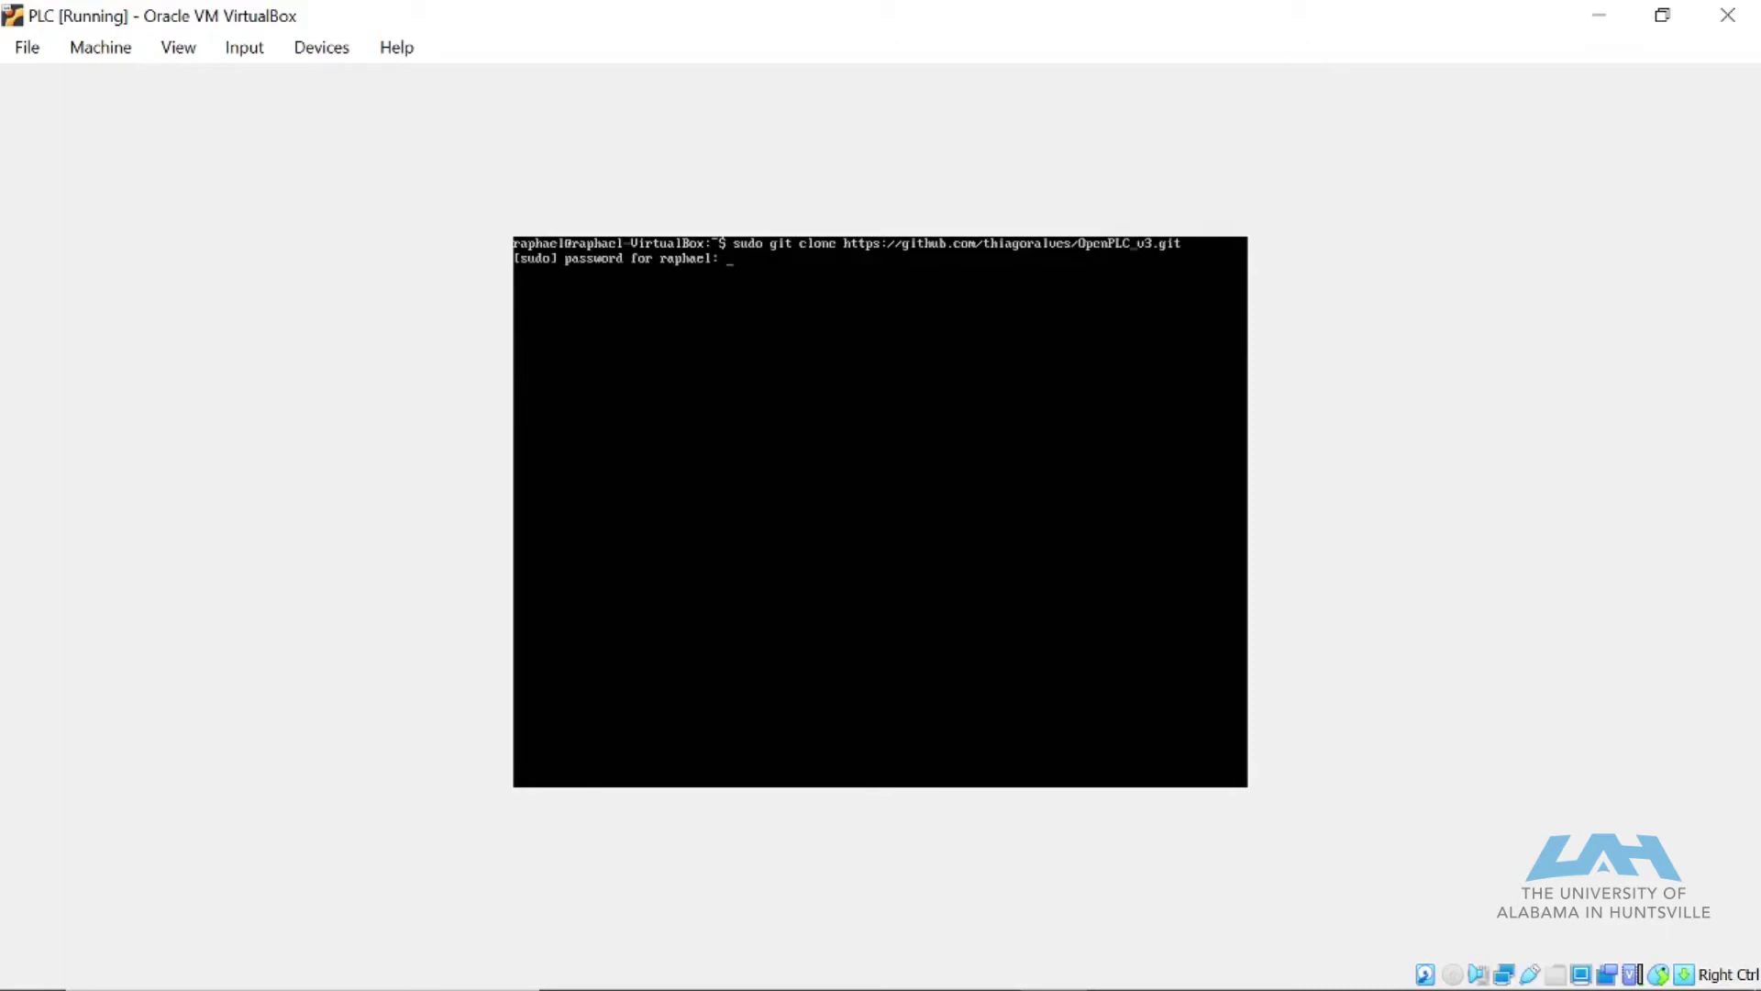
pyautogui.press('Return')
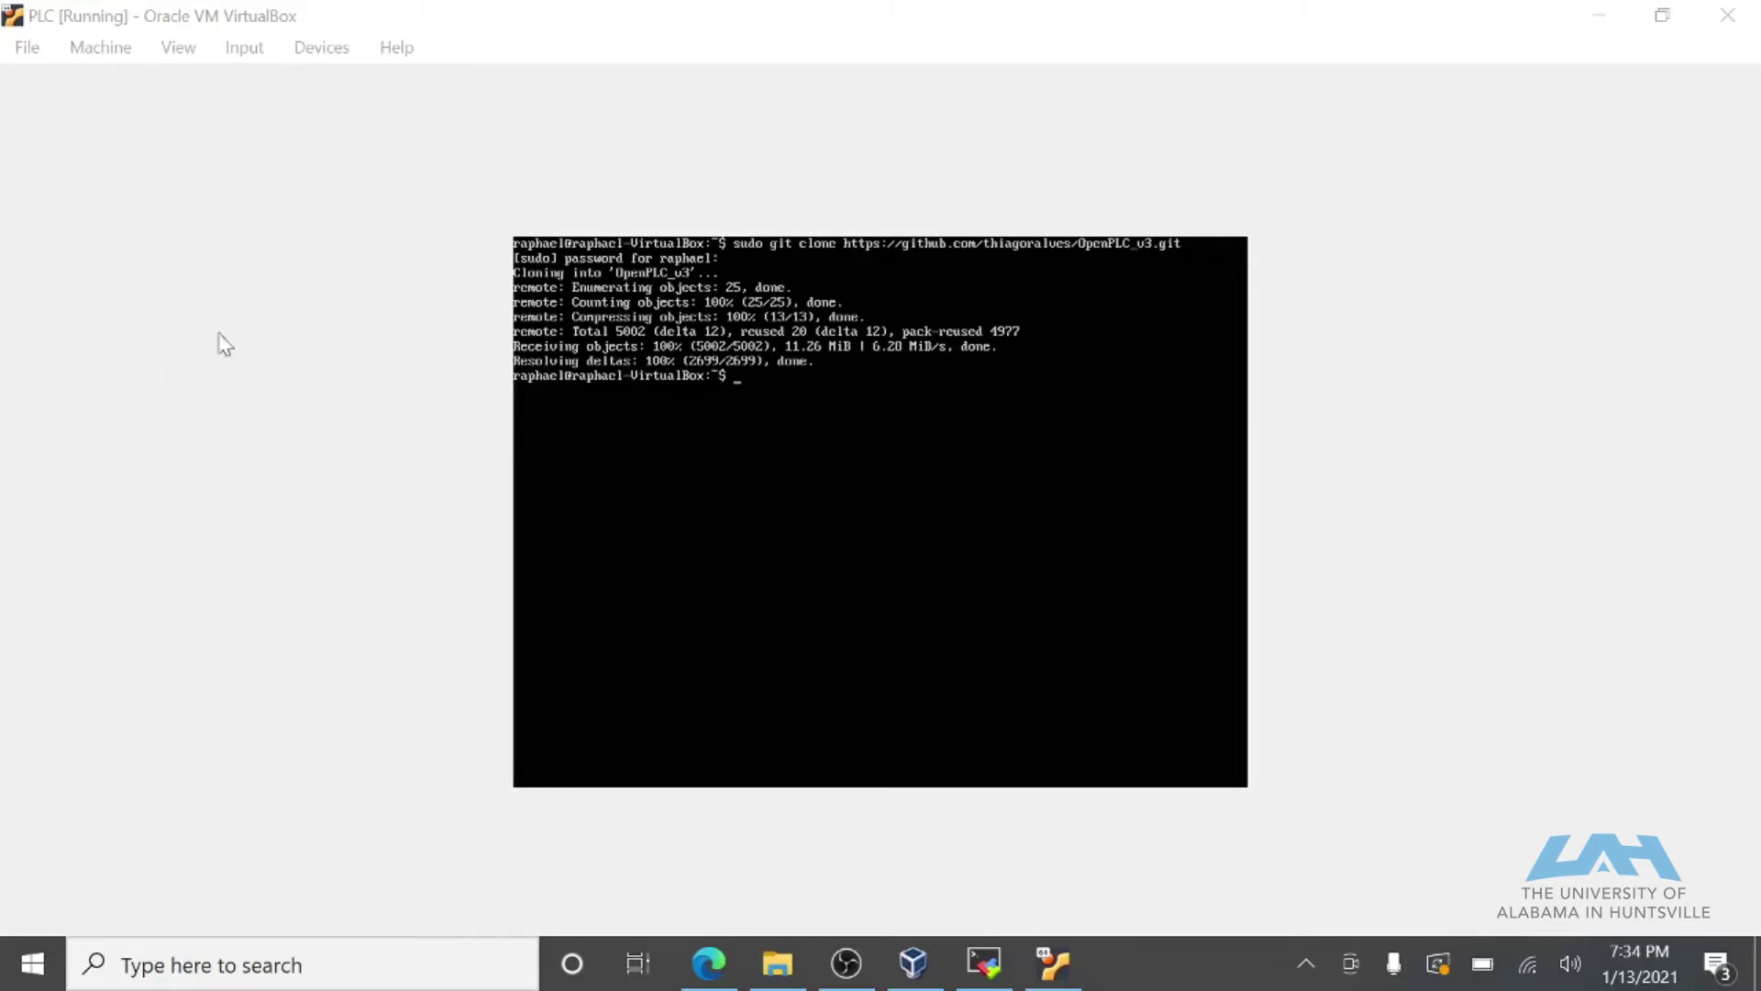
# In the PLC VM terminal, move into the OpenPLC_v3 folder and start ./install.sh linux.
pyautogui.click(181, 514)
pyautogui.write('cd Open')
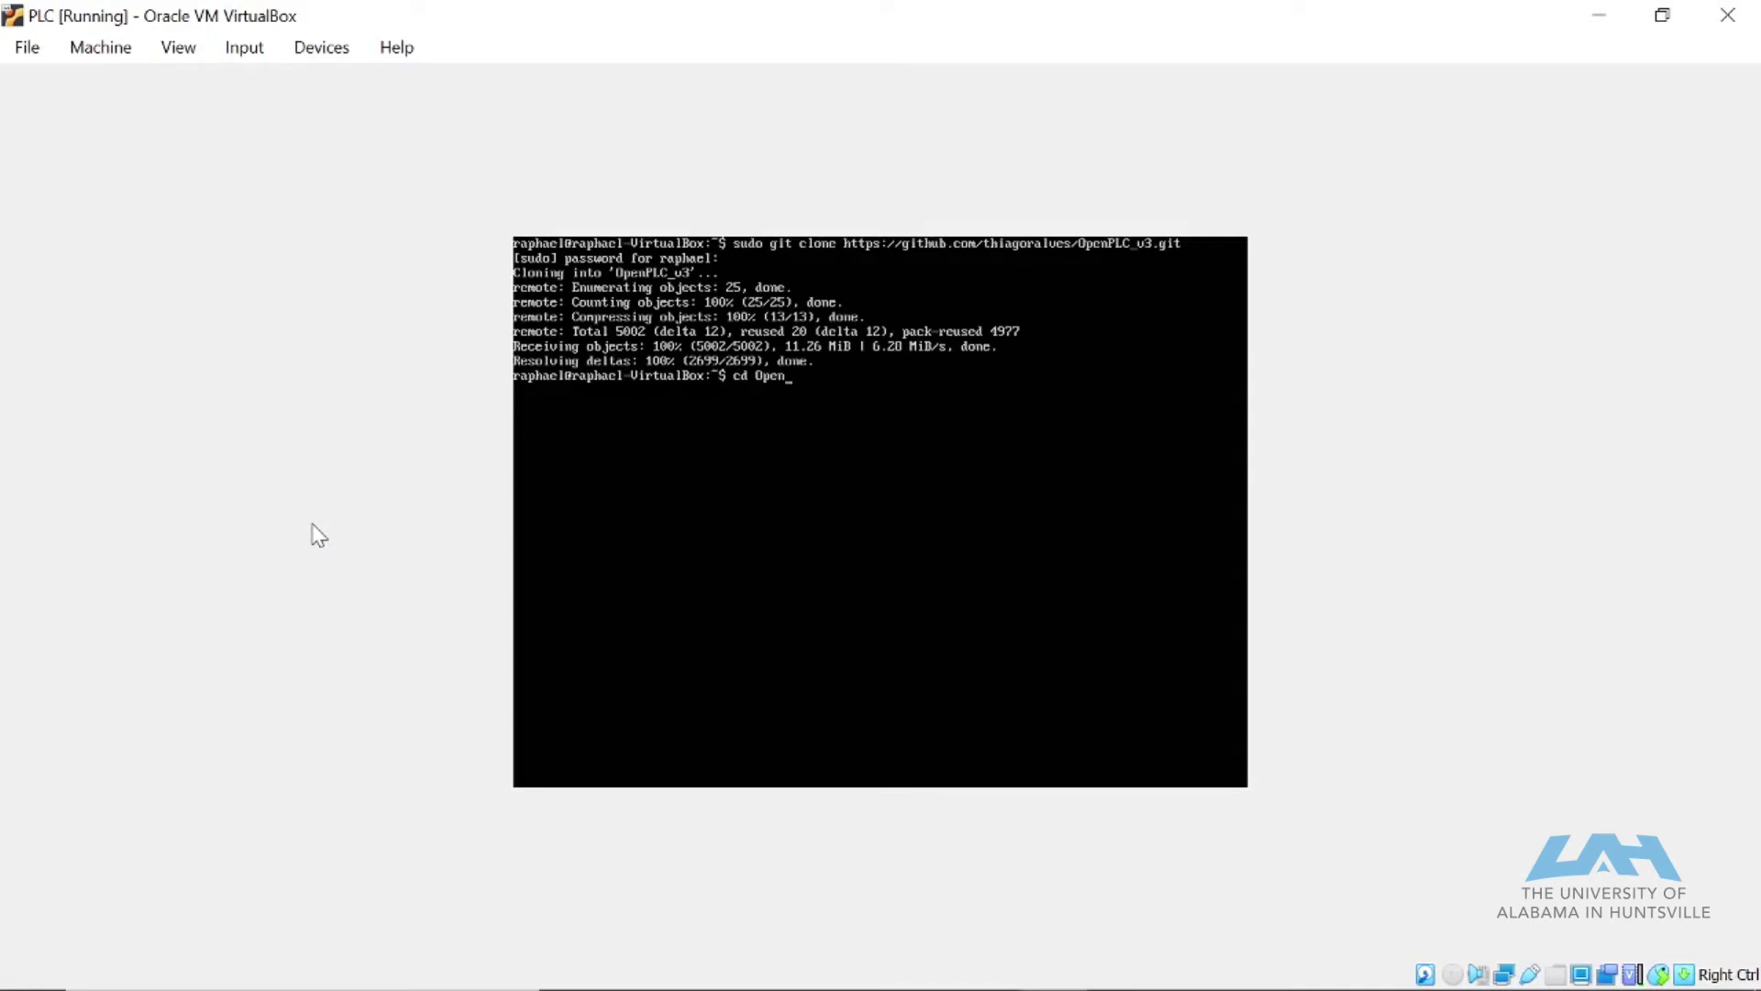
pyautogui.write('PLC_v3')
pyautogui.press('Return')
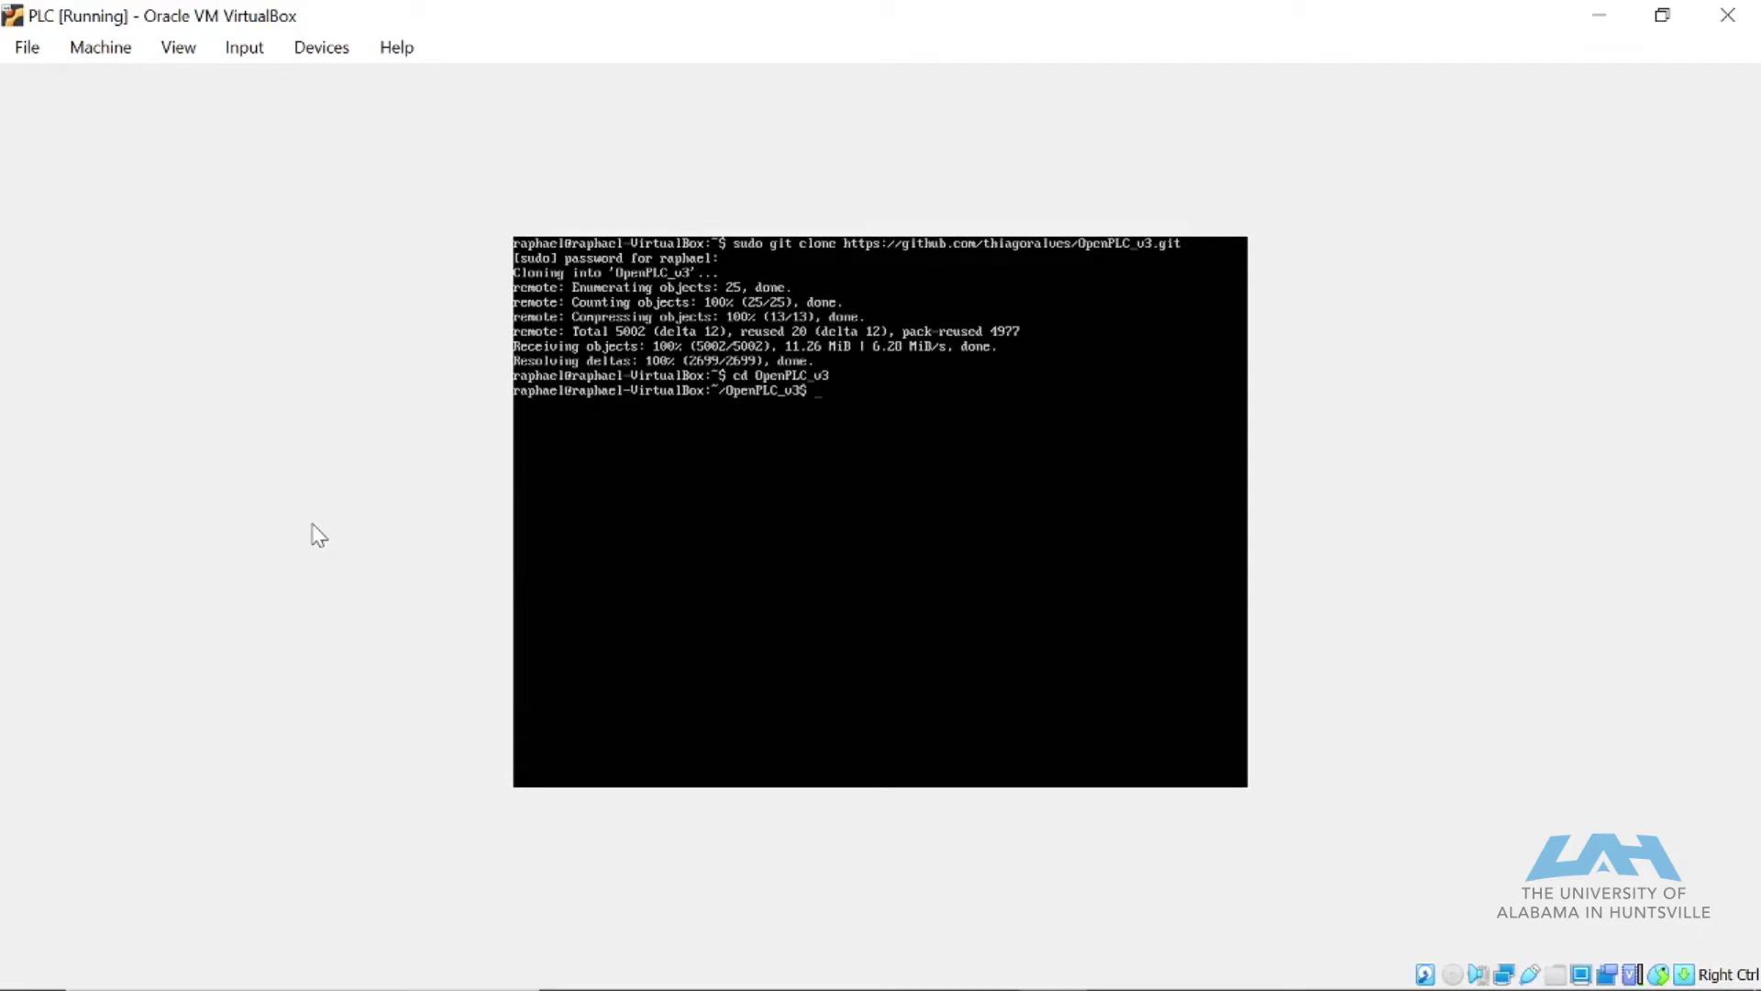
pyautogui.write('./install.sh linux')
pyautogui.press('Return')
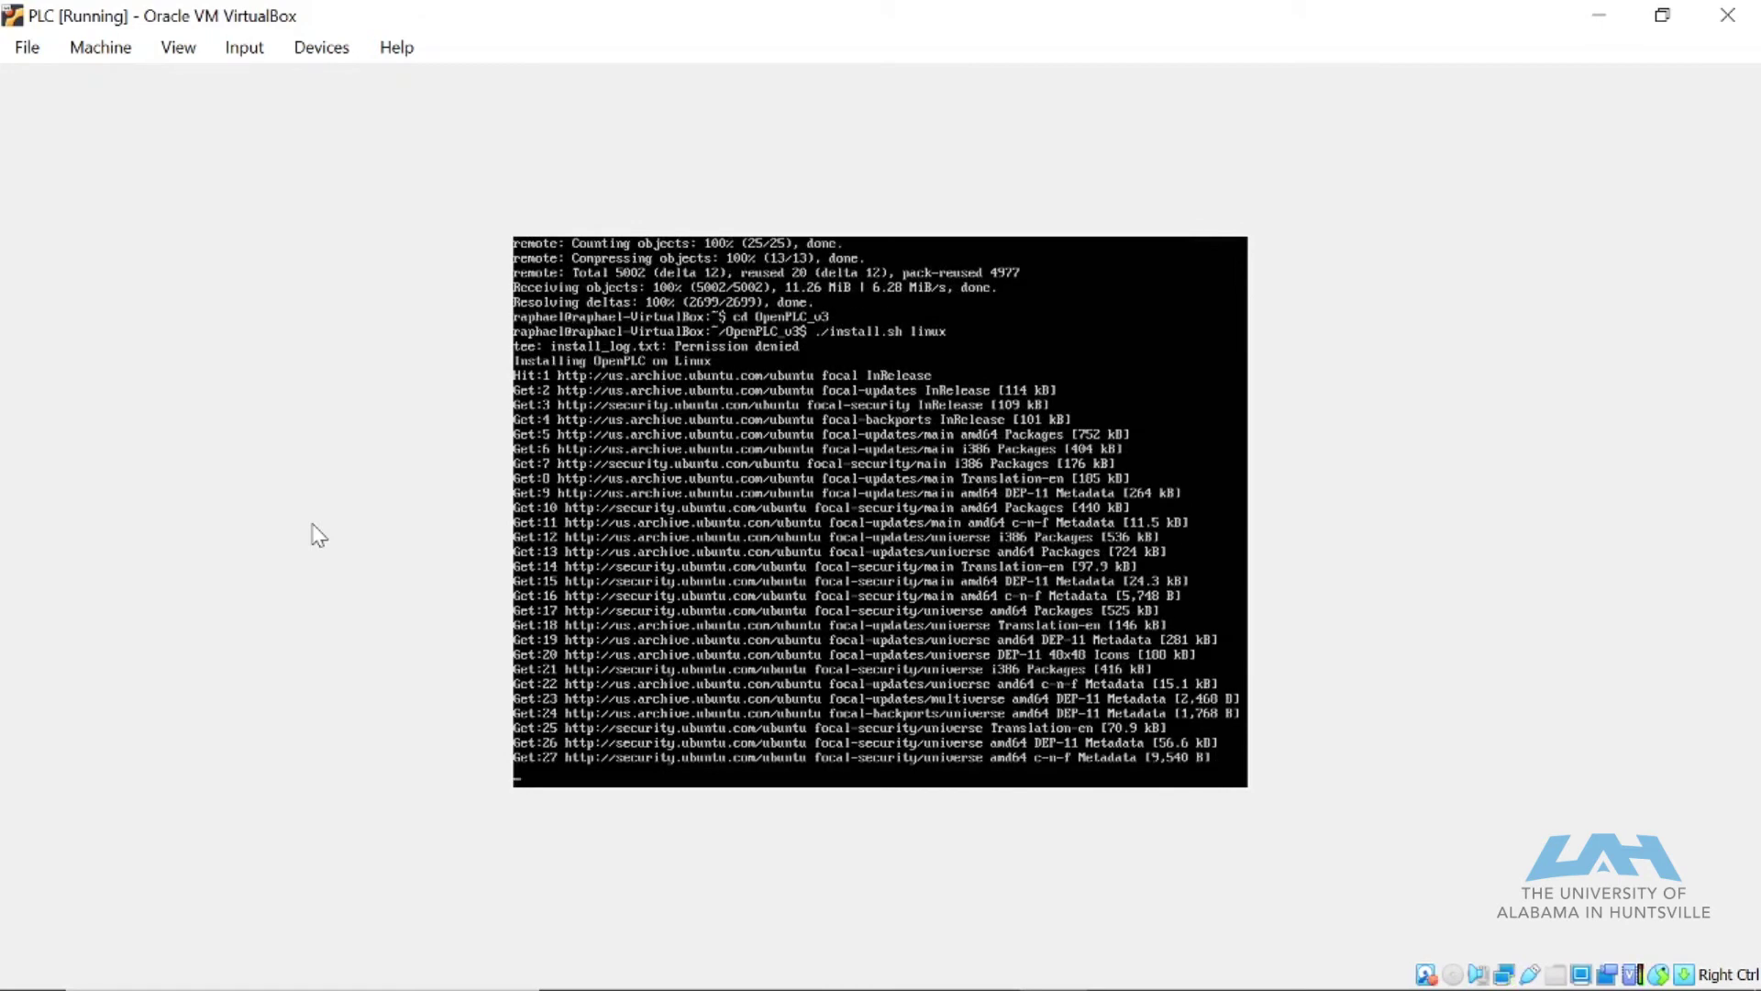
# Abort the unprivileged install with Ctrl+C and relaunch it as sudo ./install.sh linux.
pyautogui.hotkey('ctrl', 'c')
pyautogui.write('sudo')
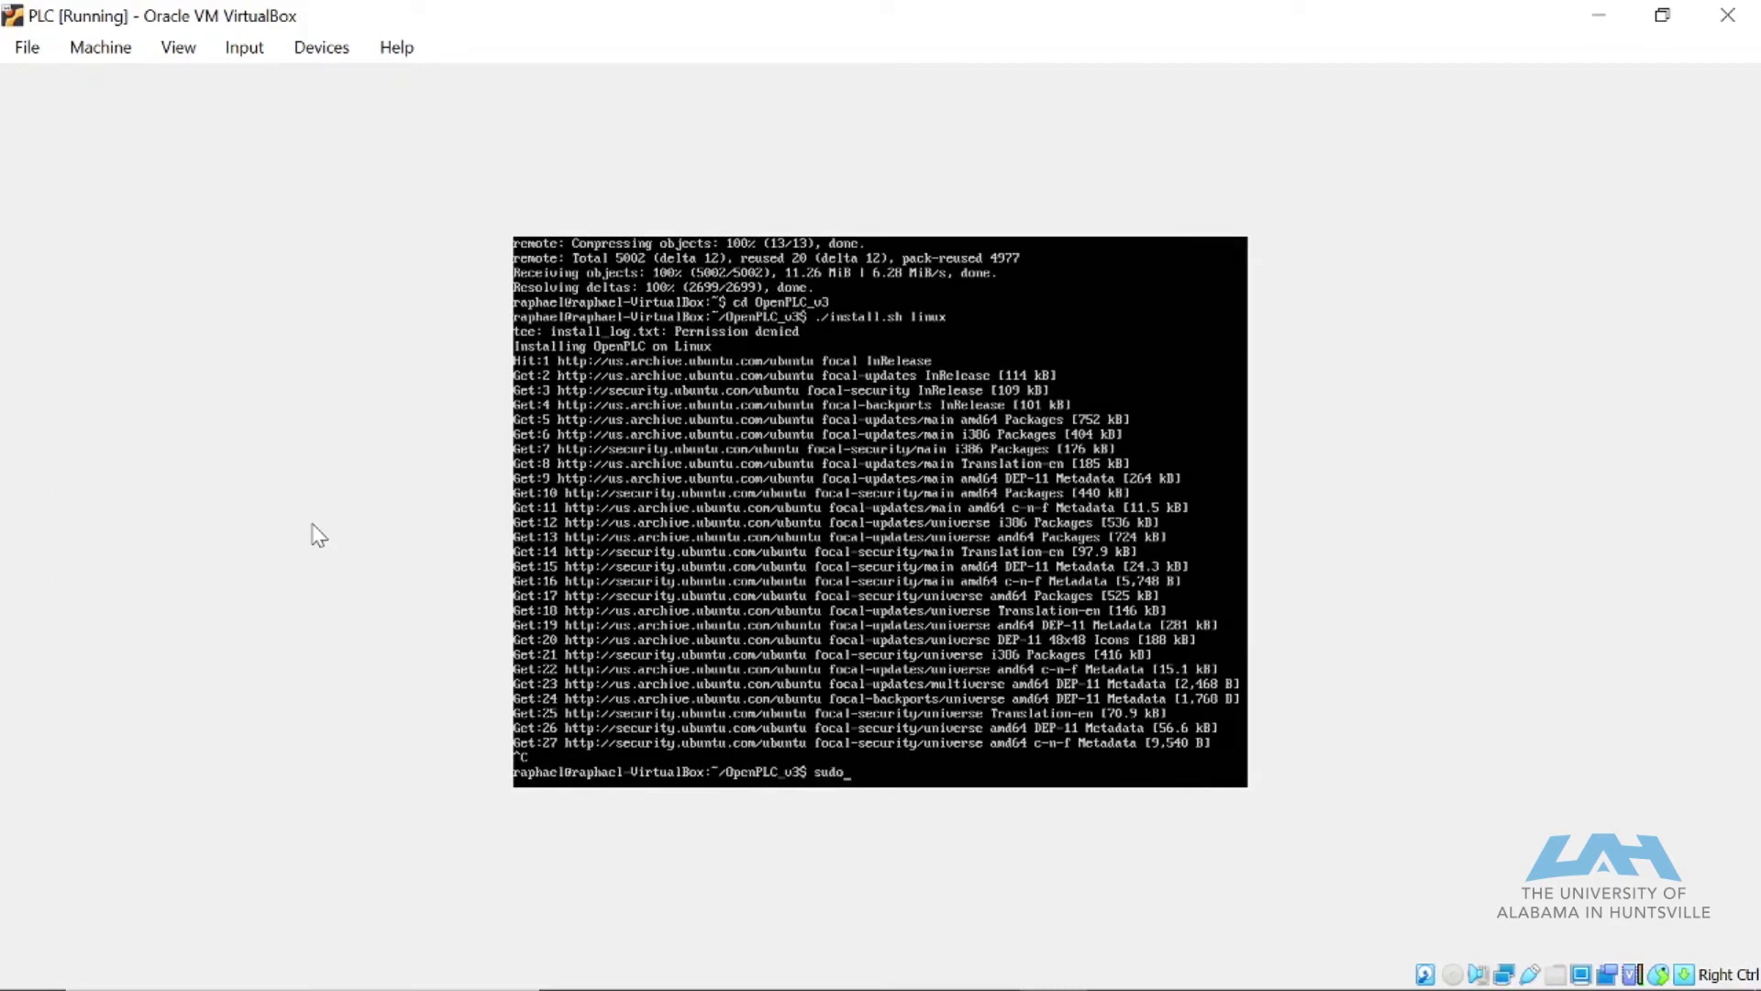
pyautogui.write(' ./install.sh linux')
pyautogui.press('Return')
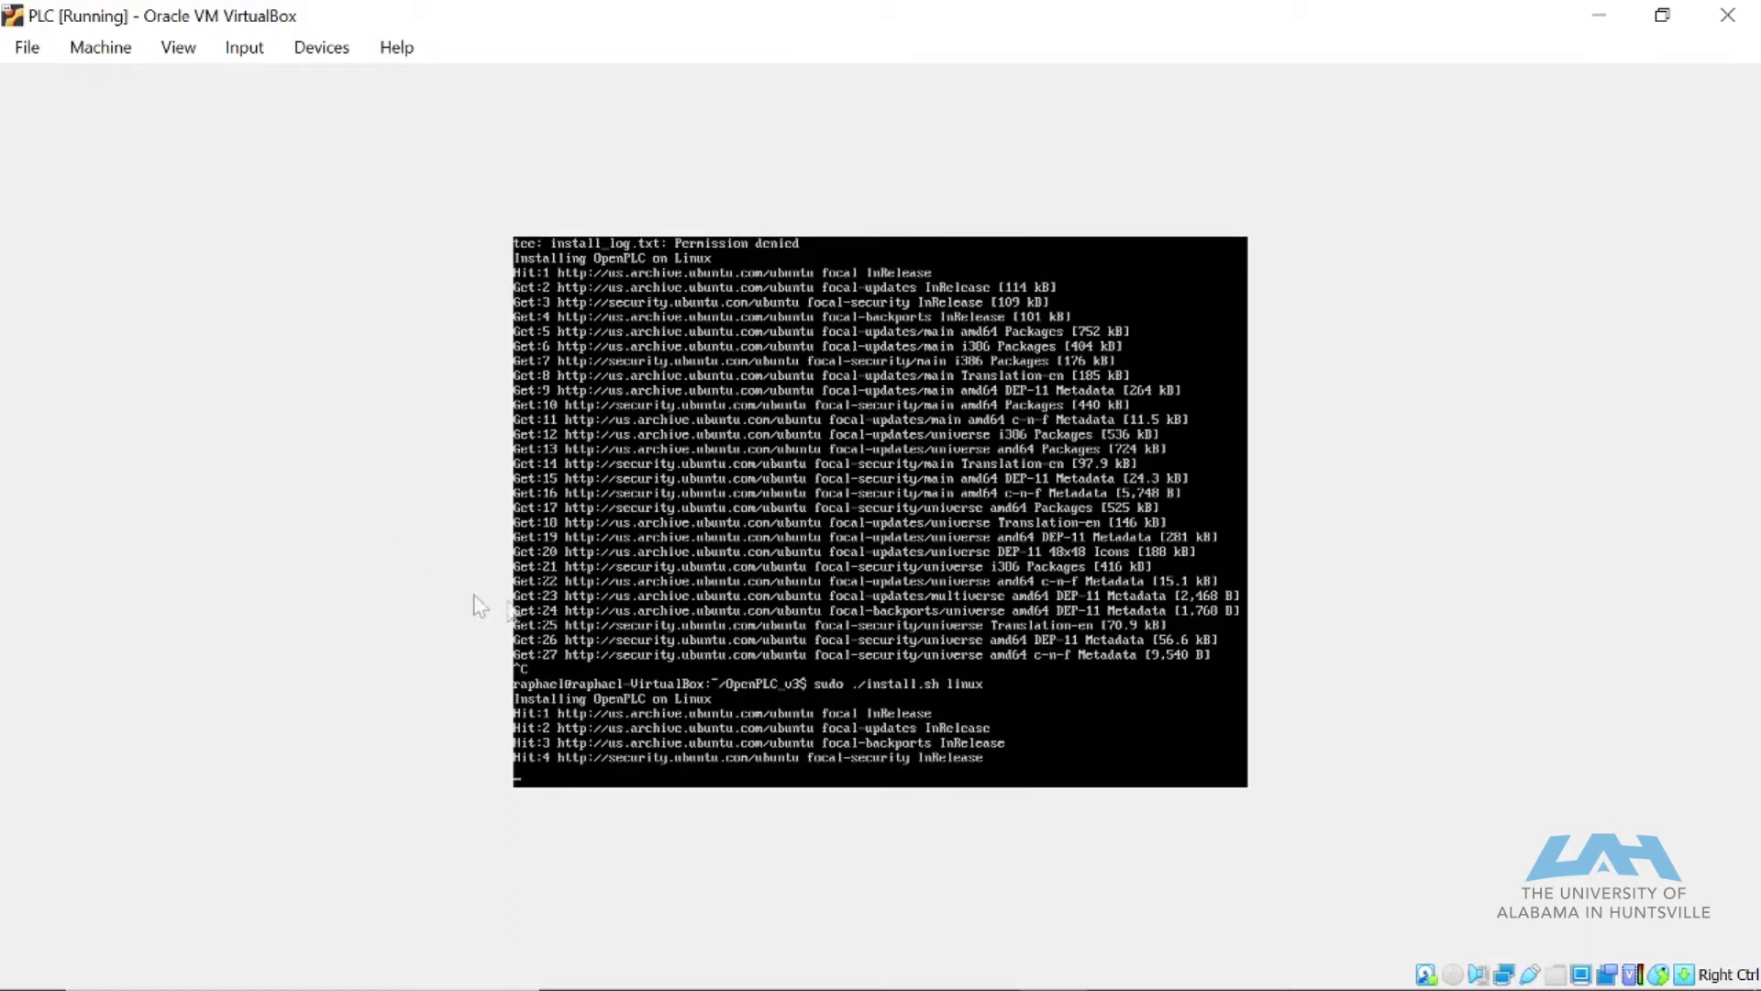
pyautogui.moveTo(913, 981)
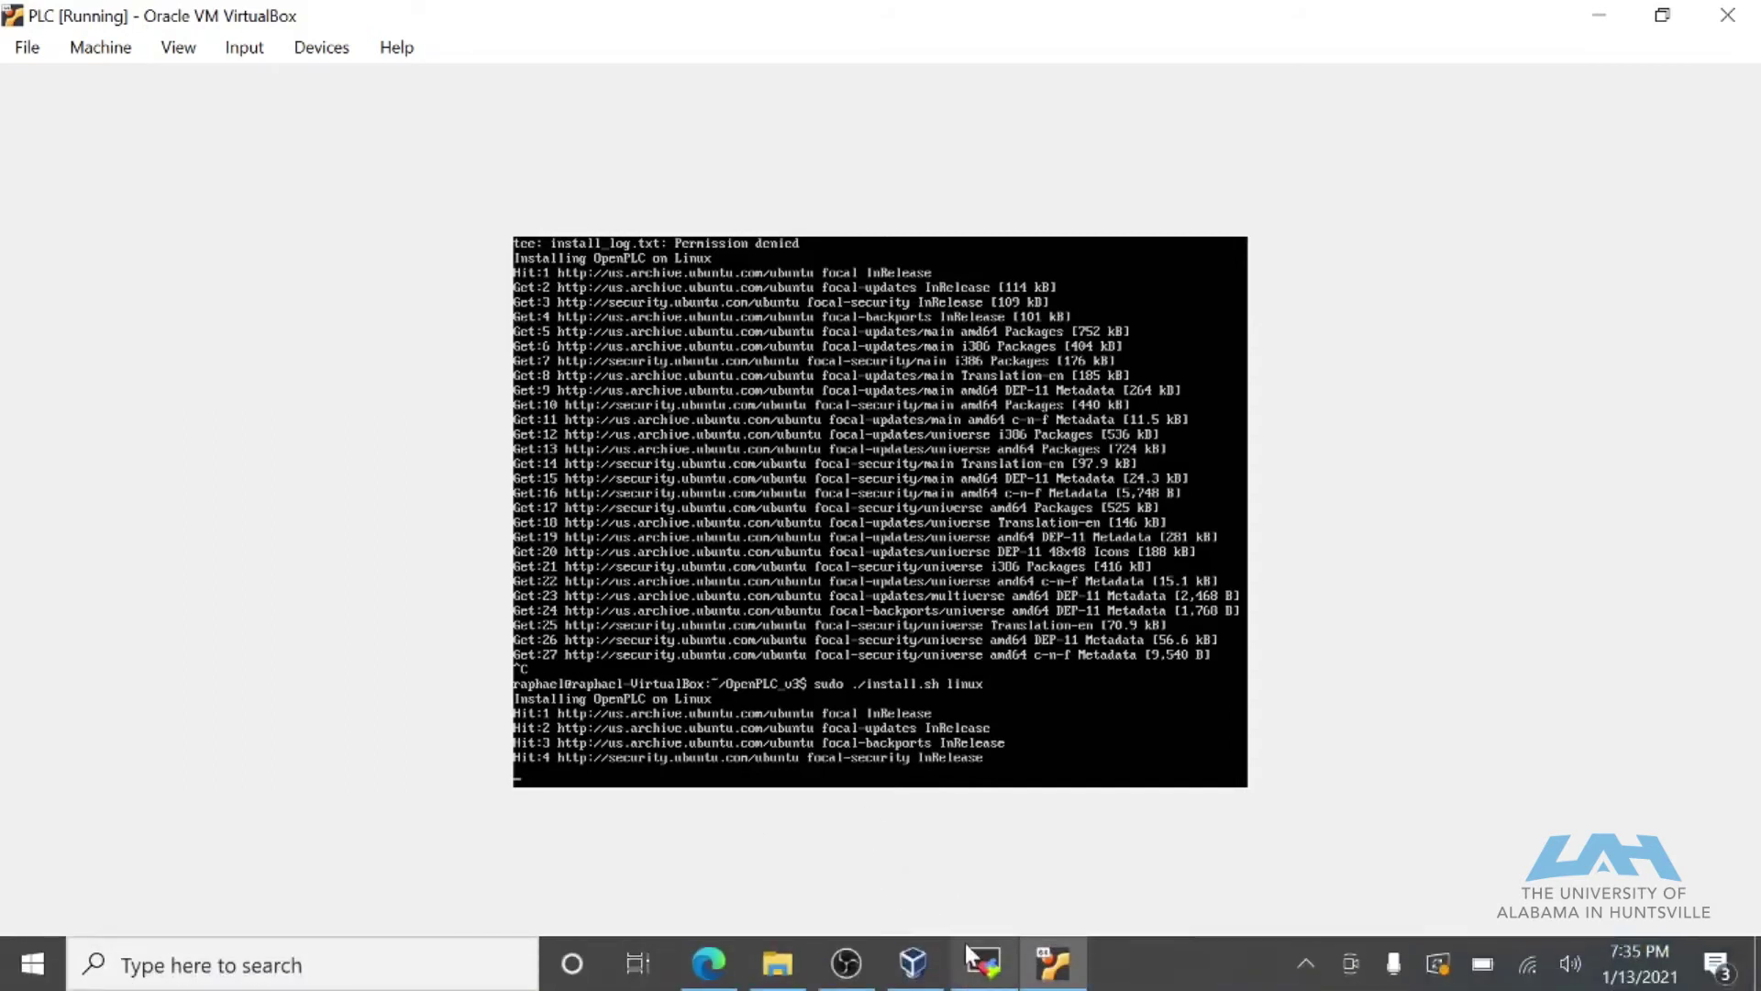
# In VirtualBox Manager's Preferences > Network, select NatNetwork1 and confirm with OK.
pyautogui.click(888, 897)
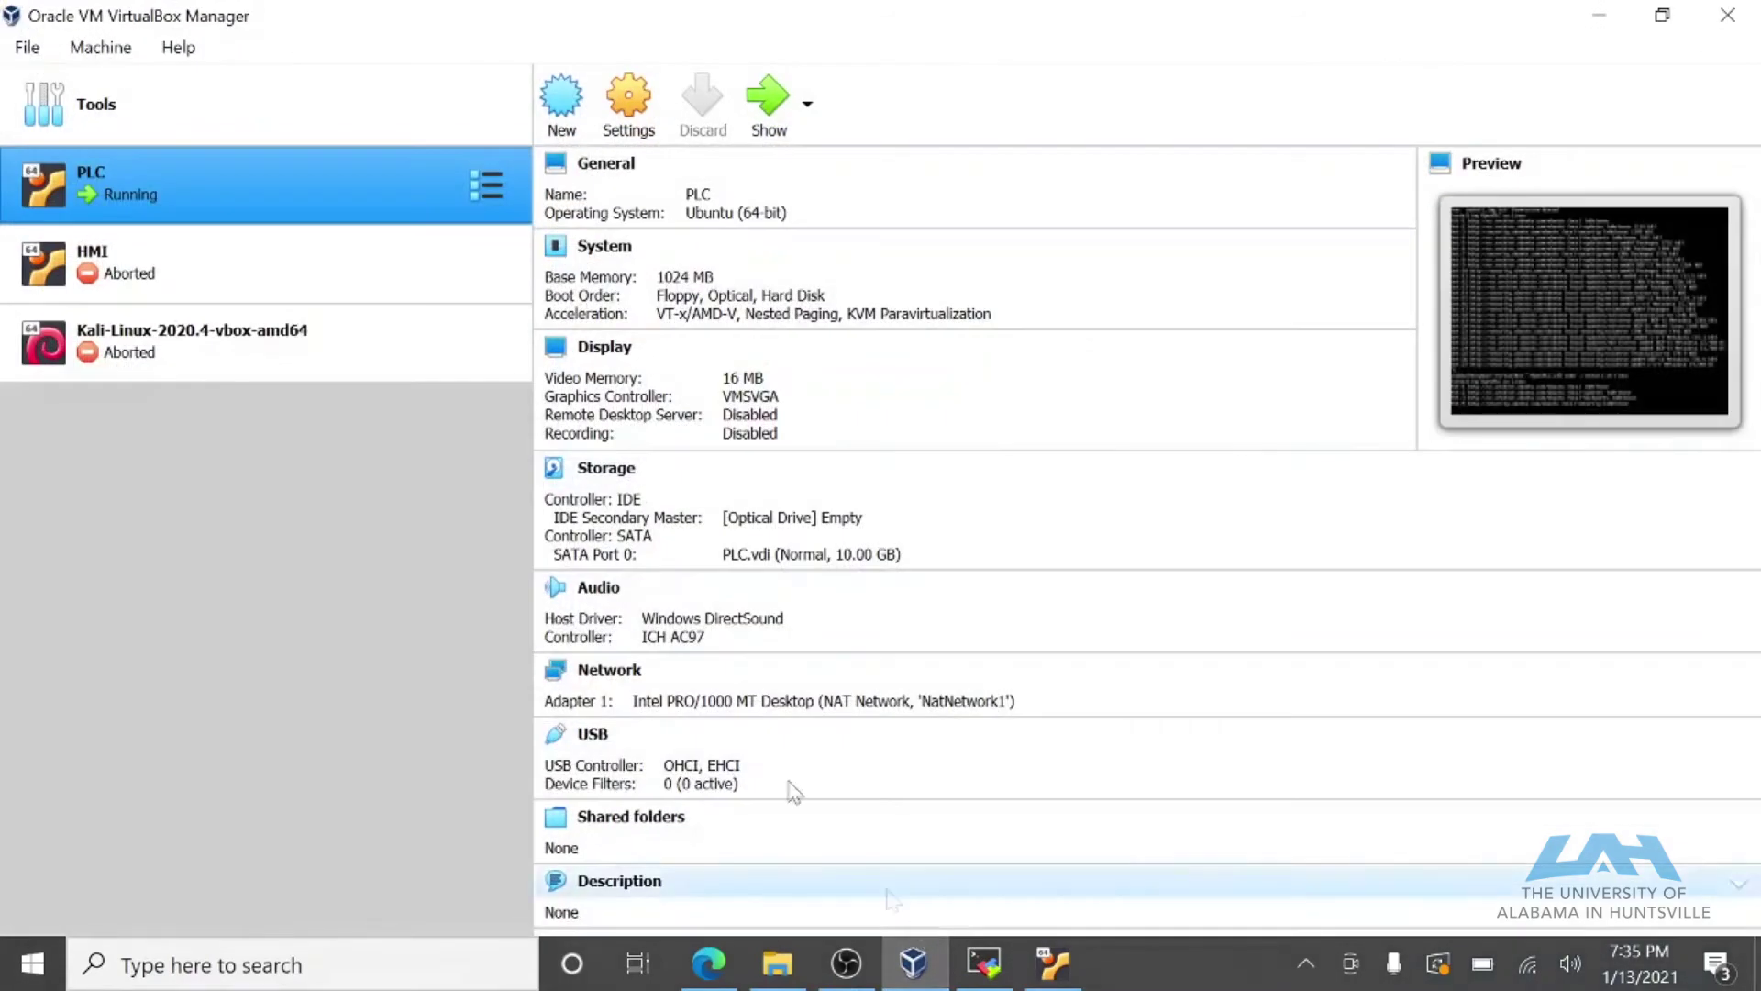
pyautogui.click(28, 47)
pyautogui.click(66, 81)
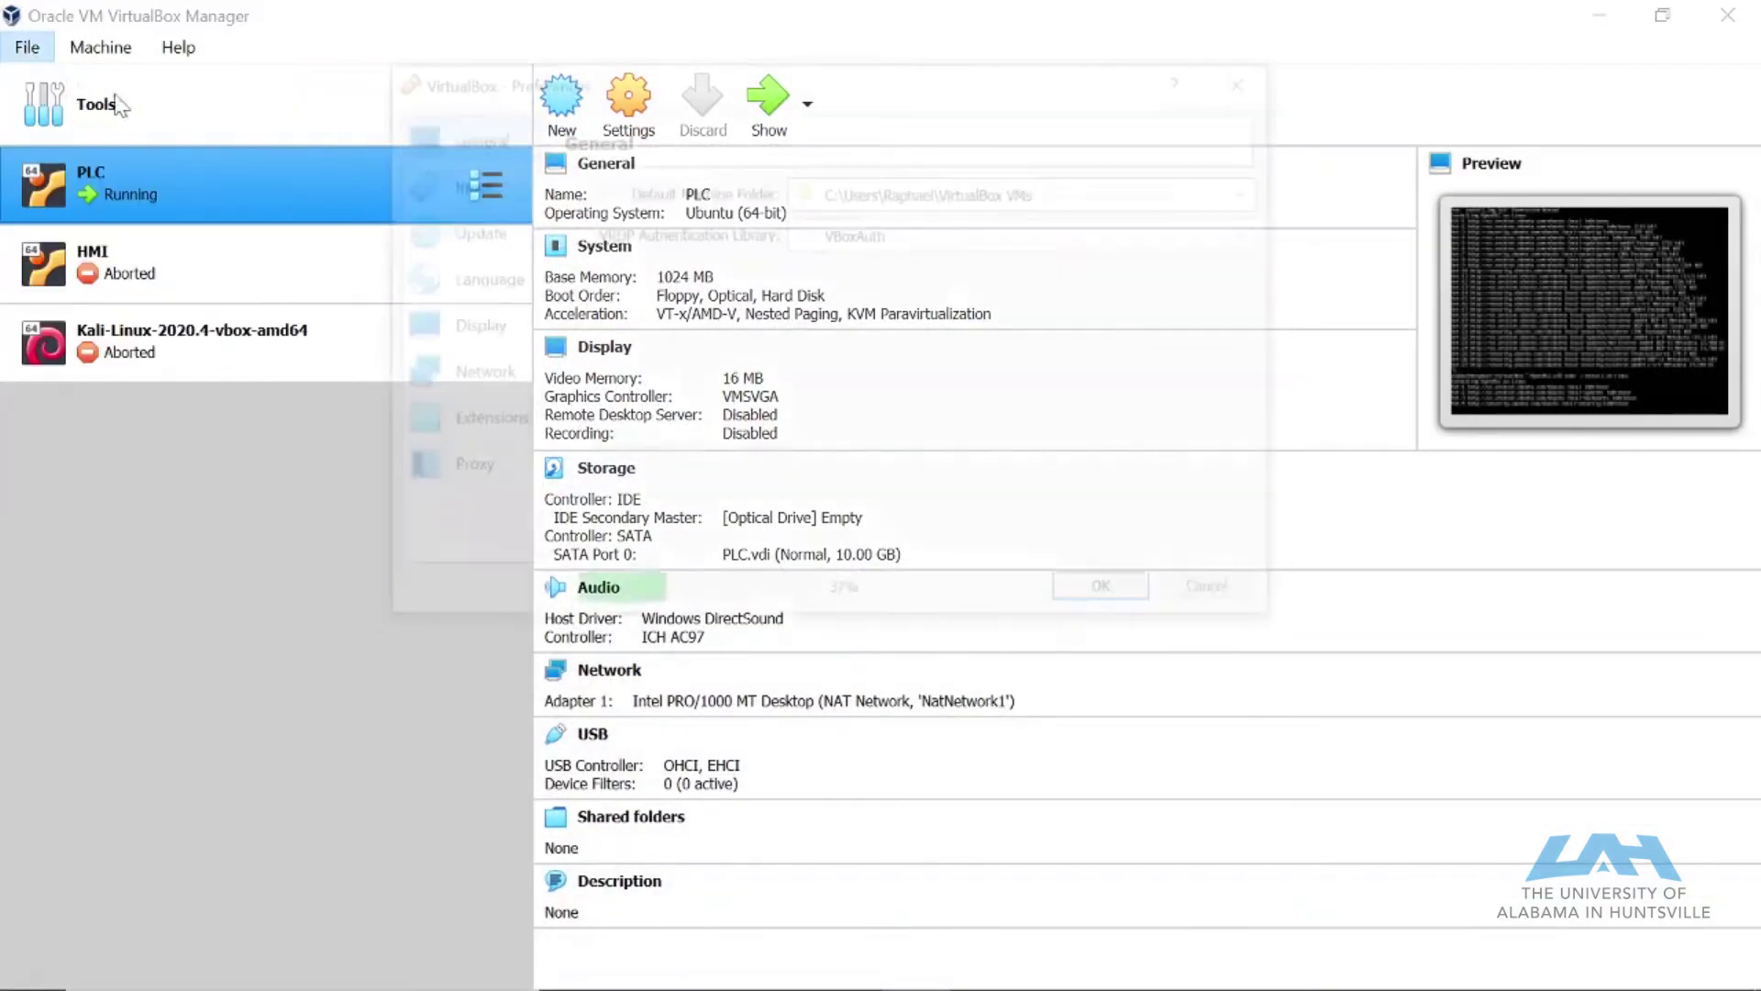
pyautogui.click(469, 373)
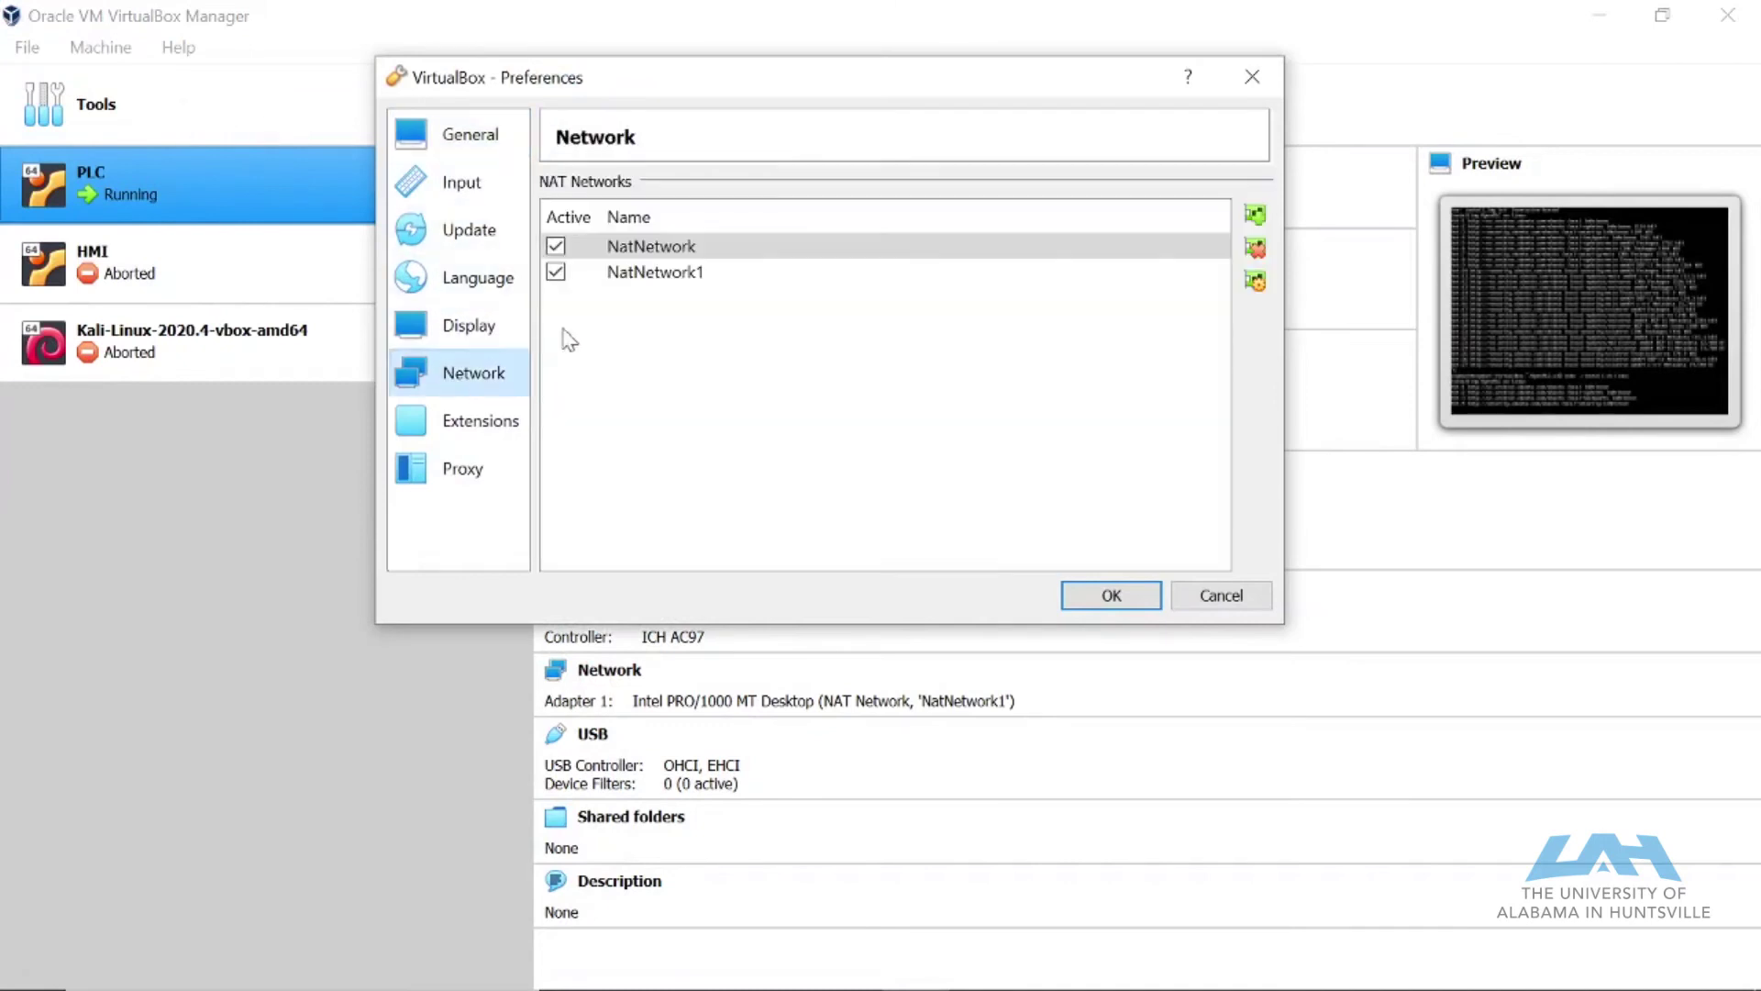
pyautogui.click(640, 281)
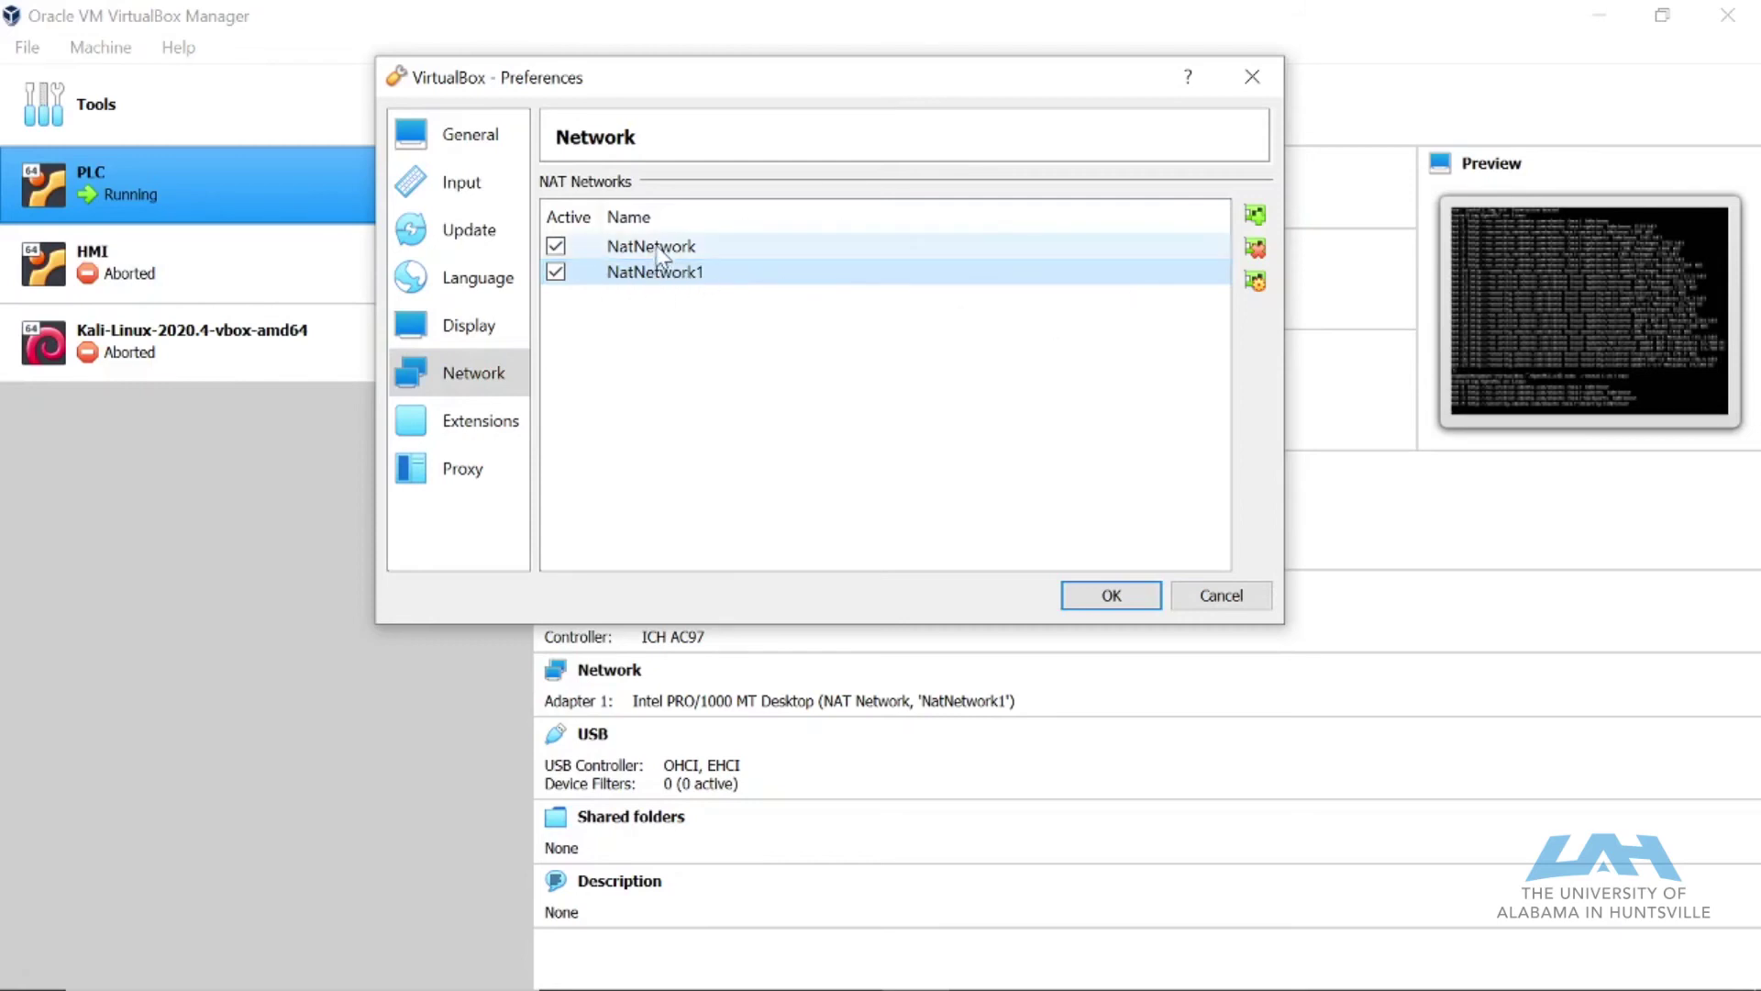
pyautogui.click(1111, 594)
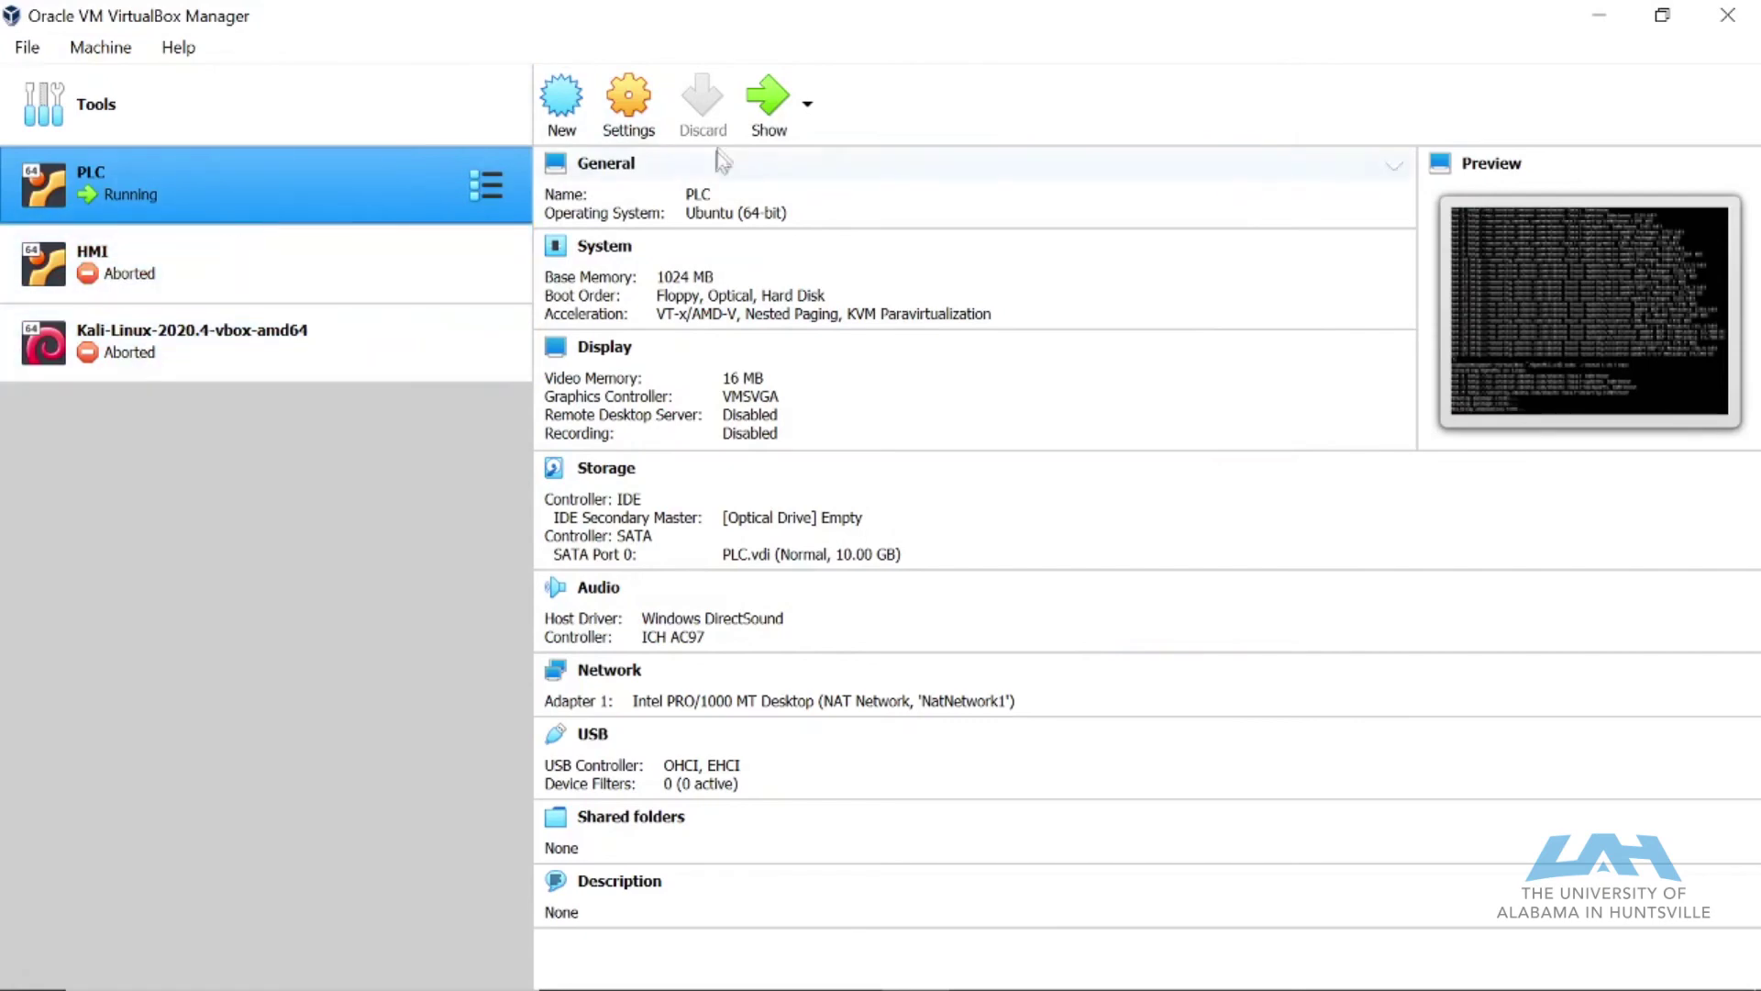
# Attach the PLC machine's network adapter to the NatNetwork1 NAT network and save.
pyautogui.click(629, 101)
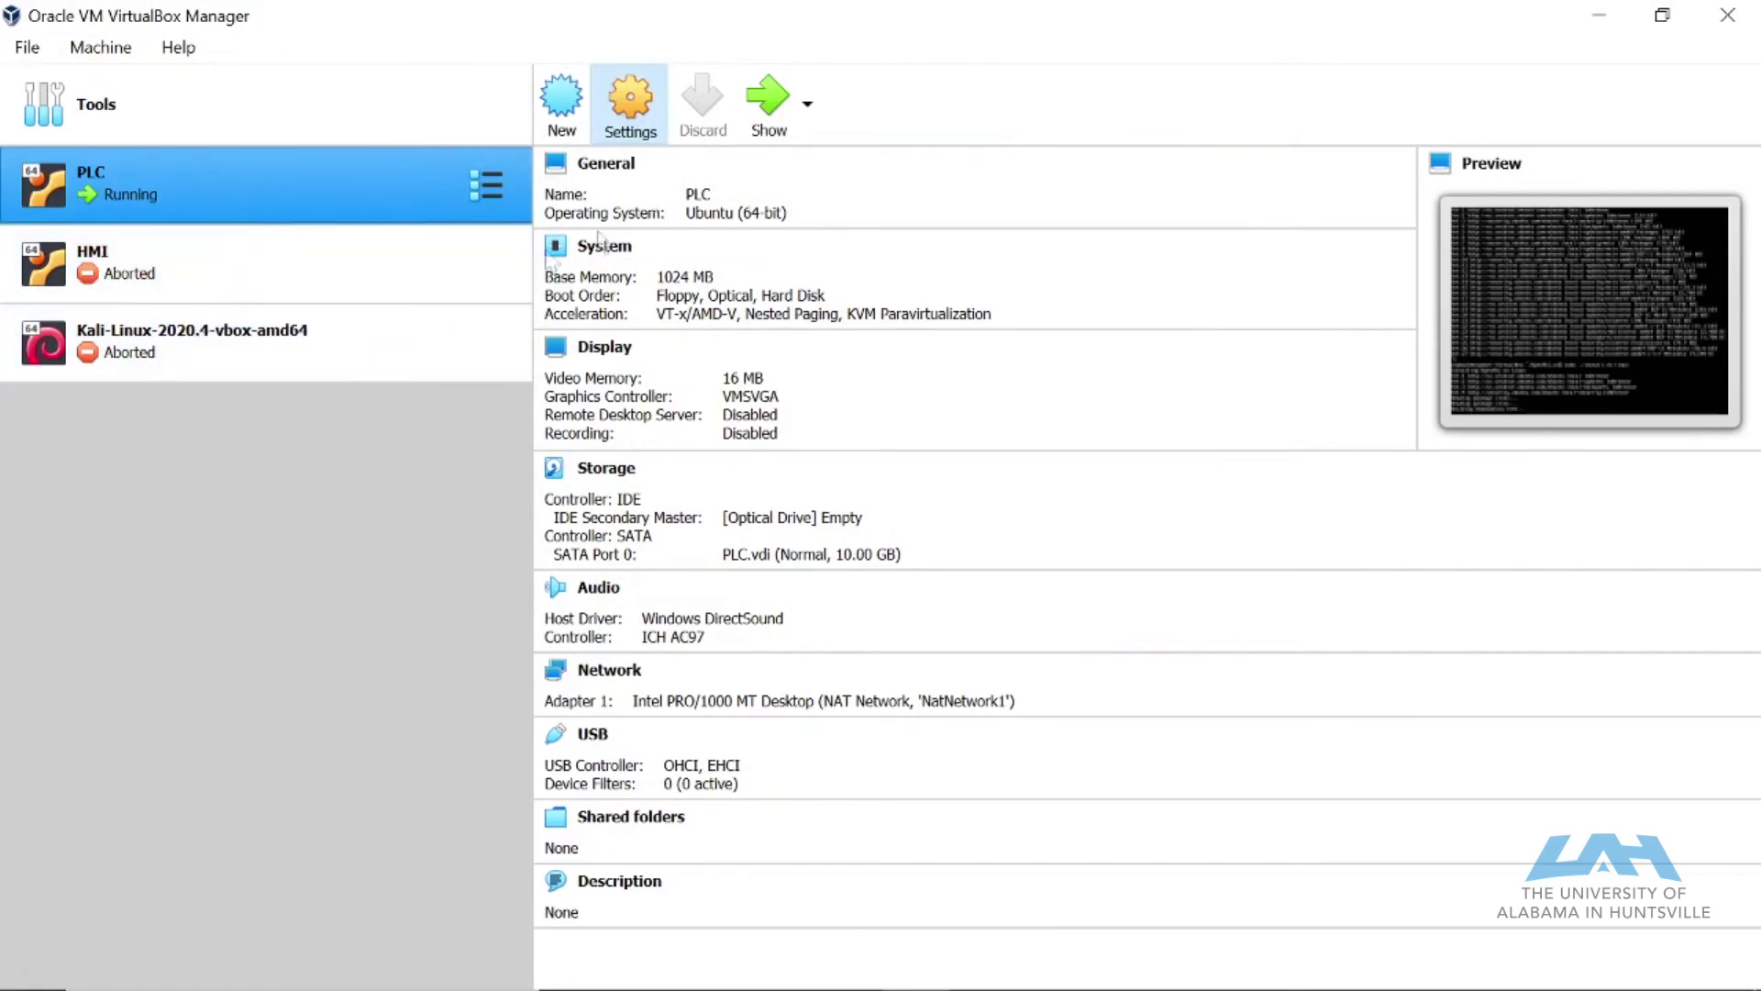
pyautogui.click(439, 379)
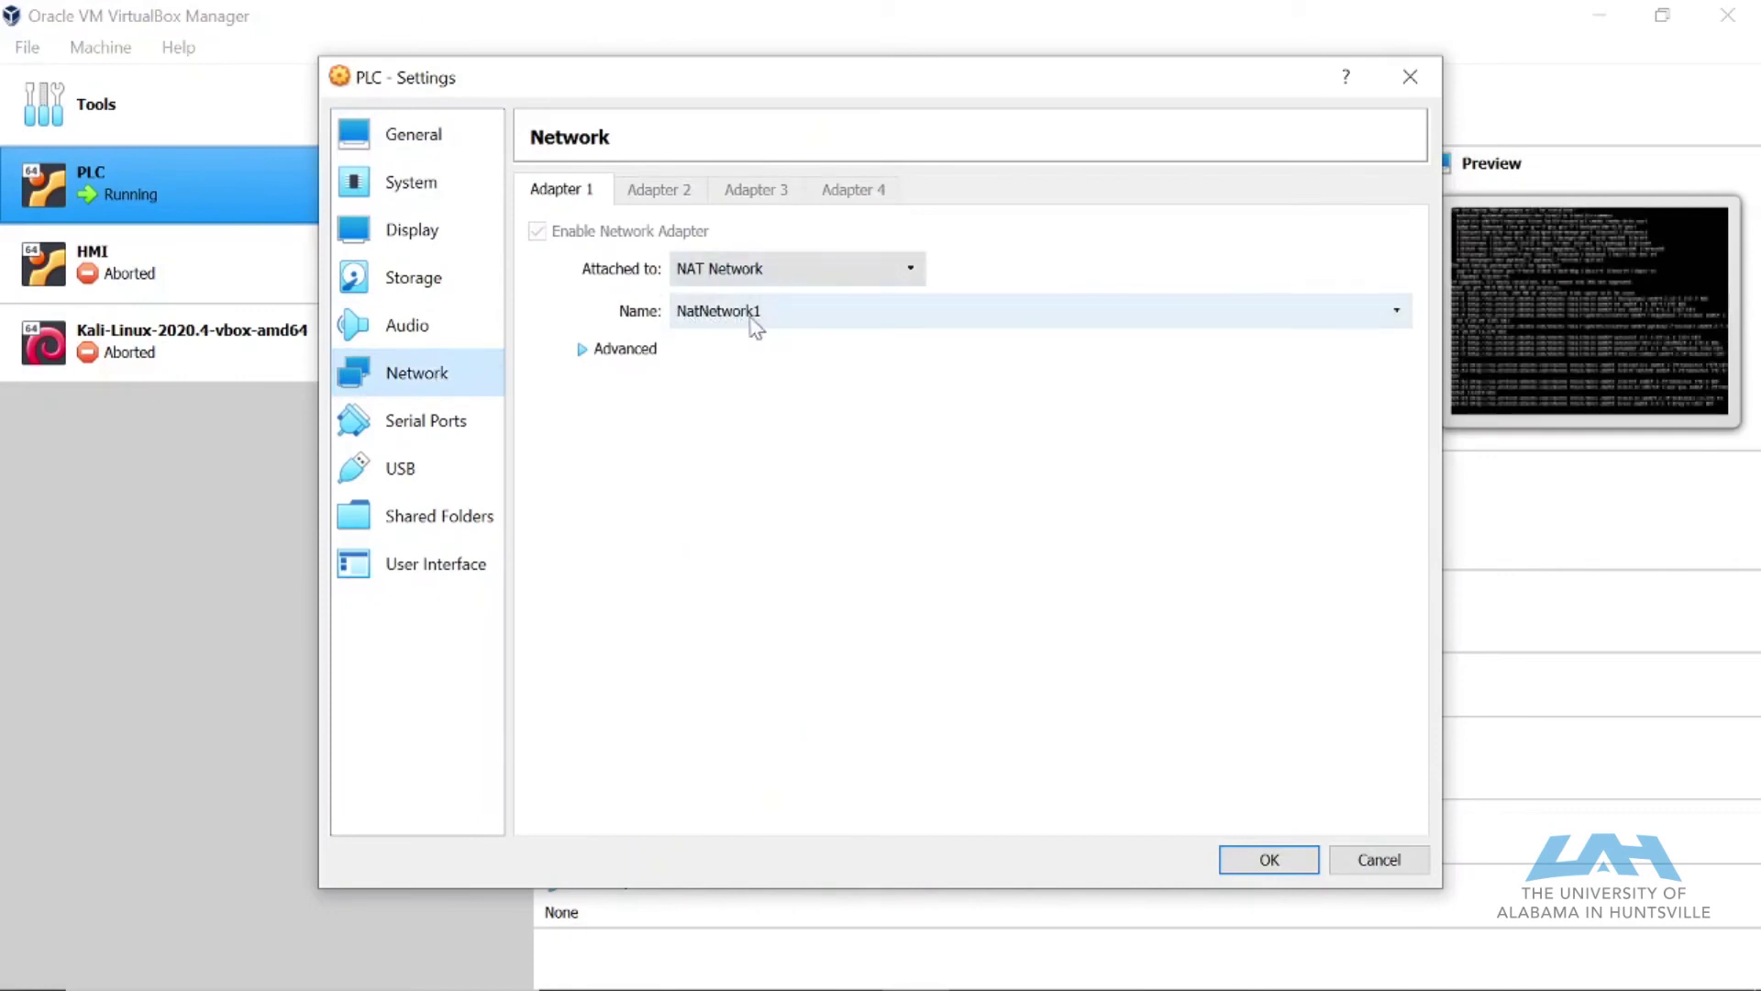
pyautogui.click(834, 314)
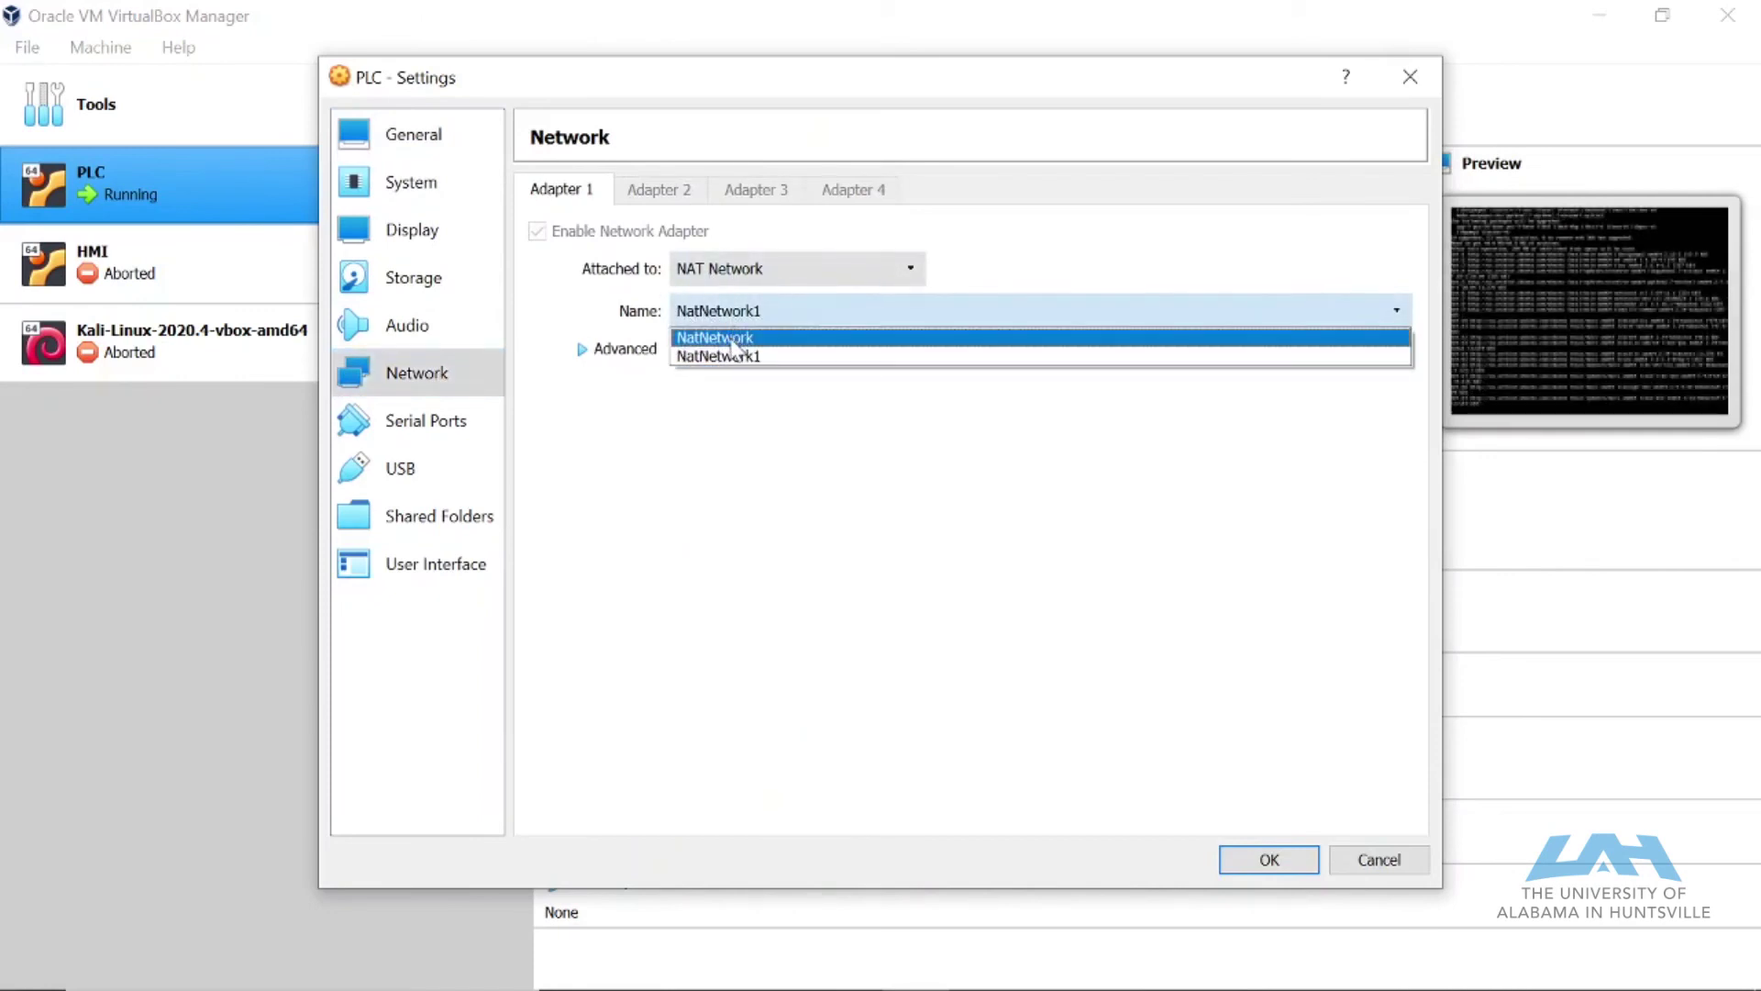
pyautogui.click(708, 360)
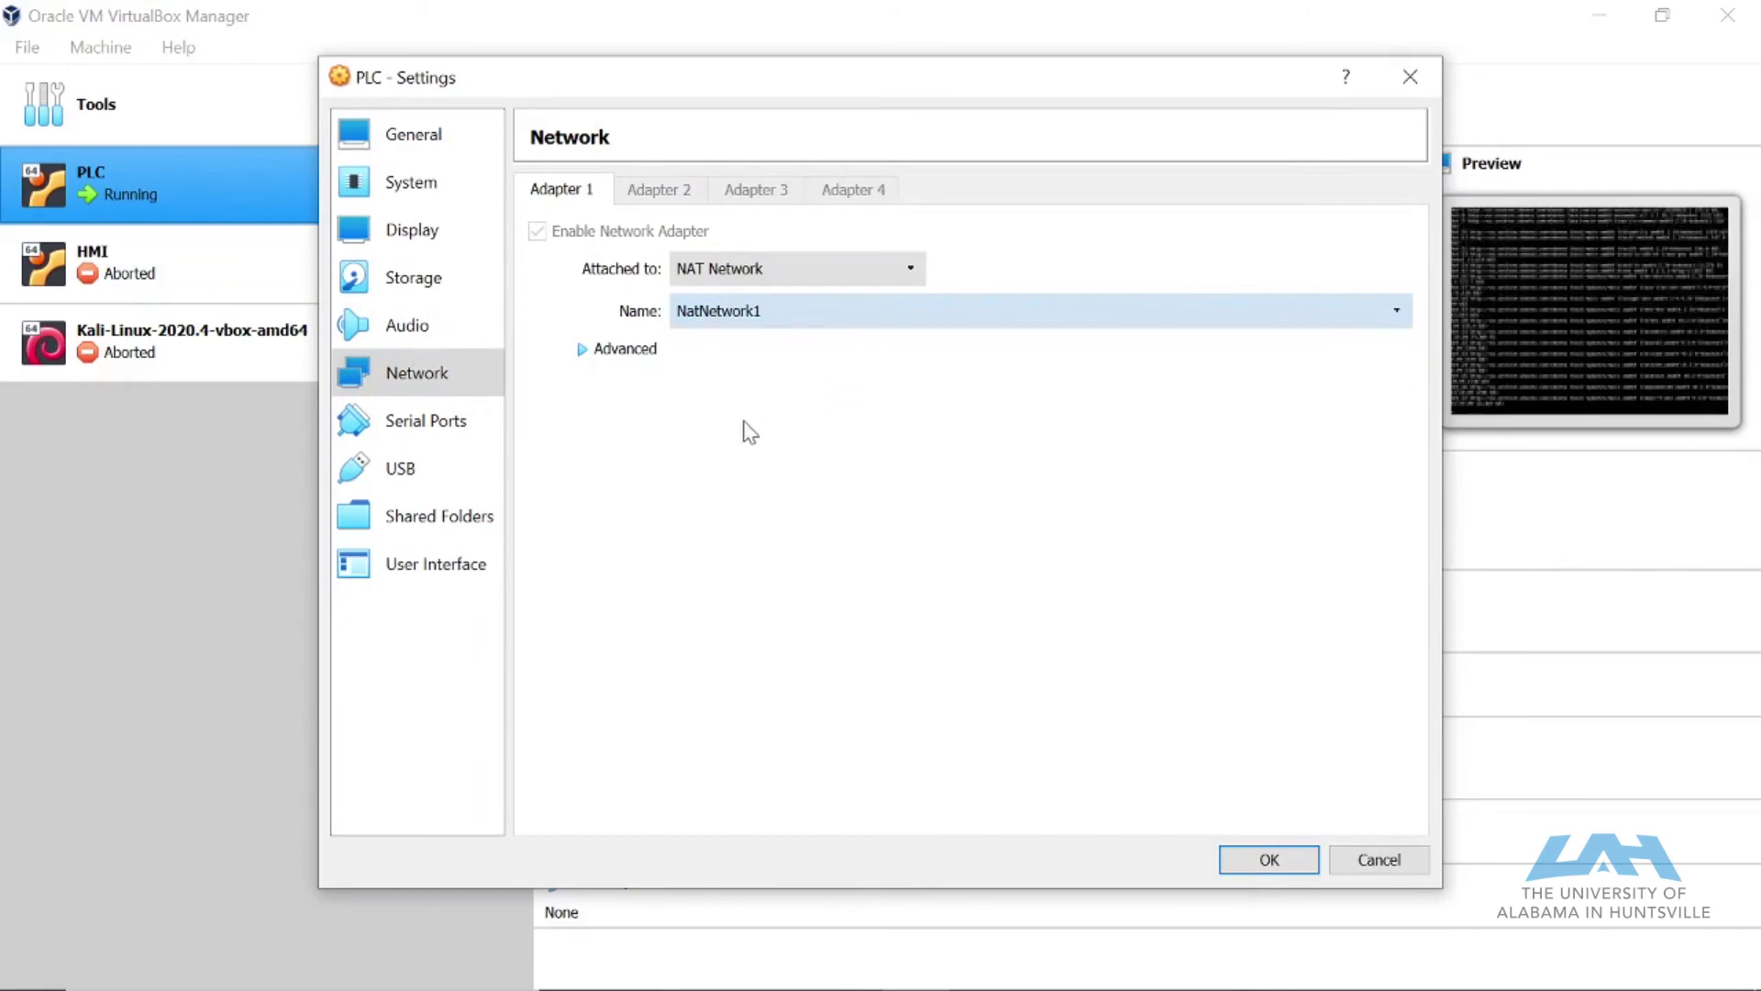
pyautogui.click(1270, 859)
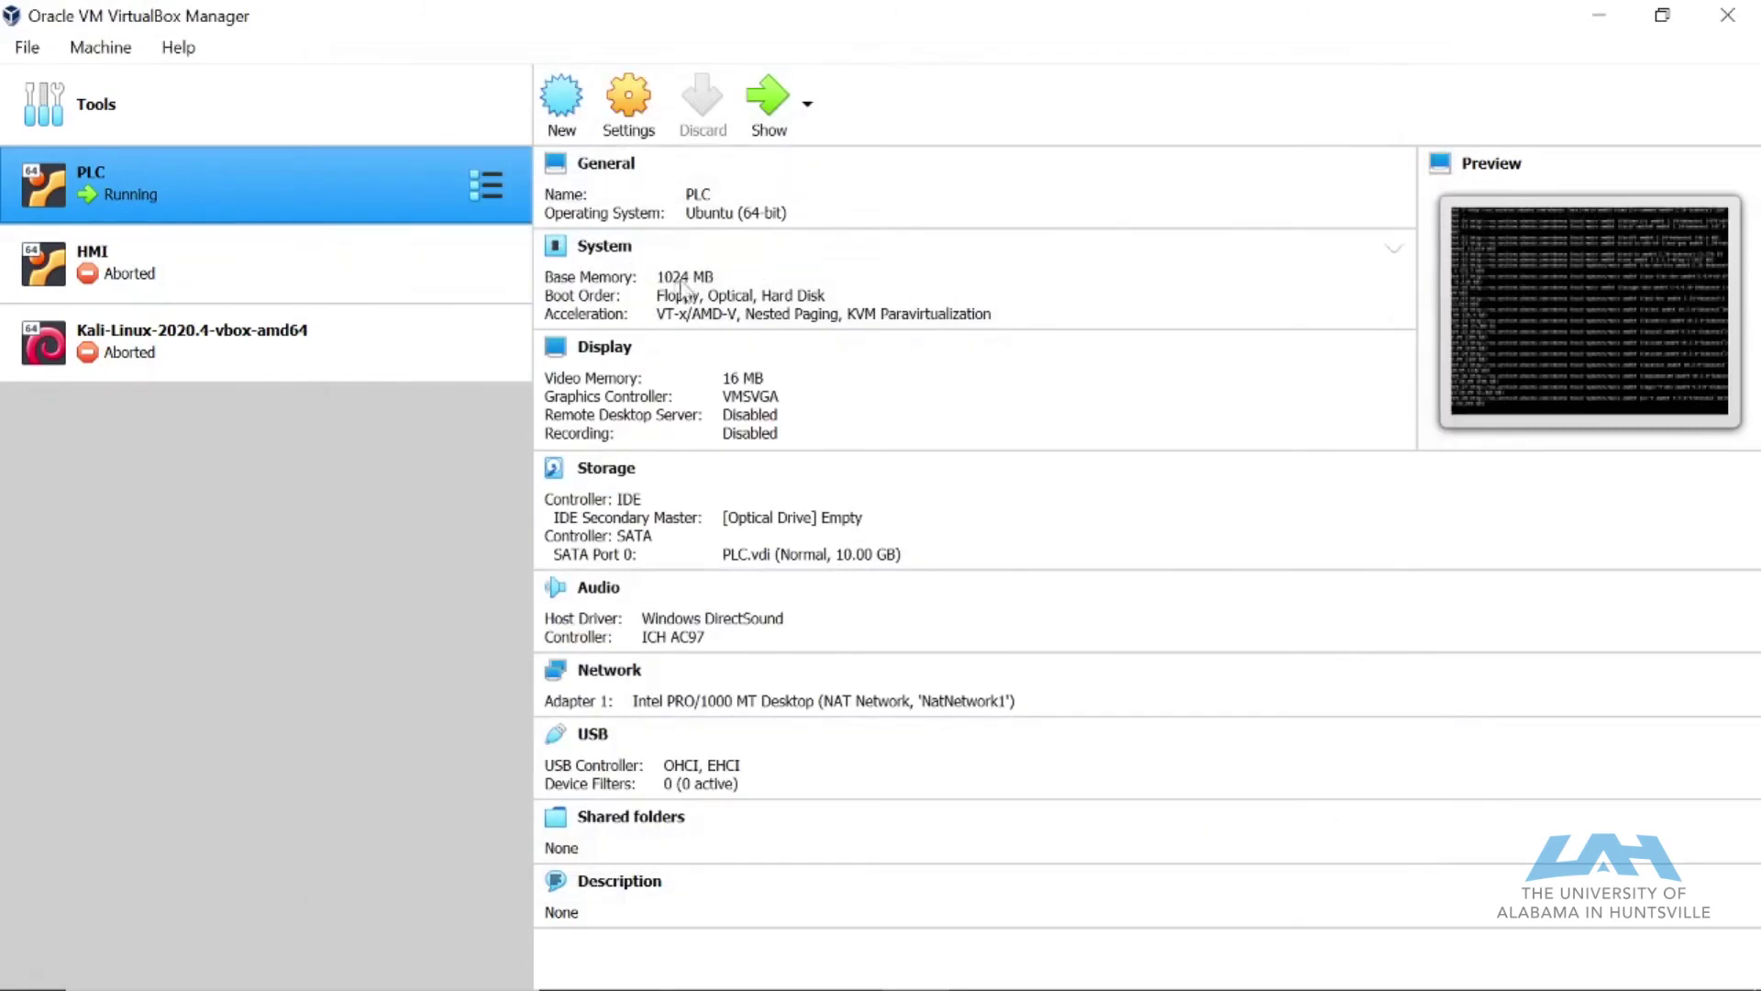
# Minimize the VirtualBox windows and open a new blank tab in Edge.
pyautogui.click(1599, 14)
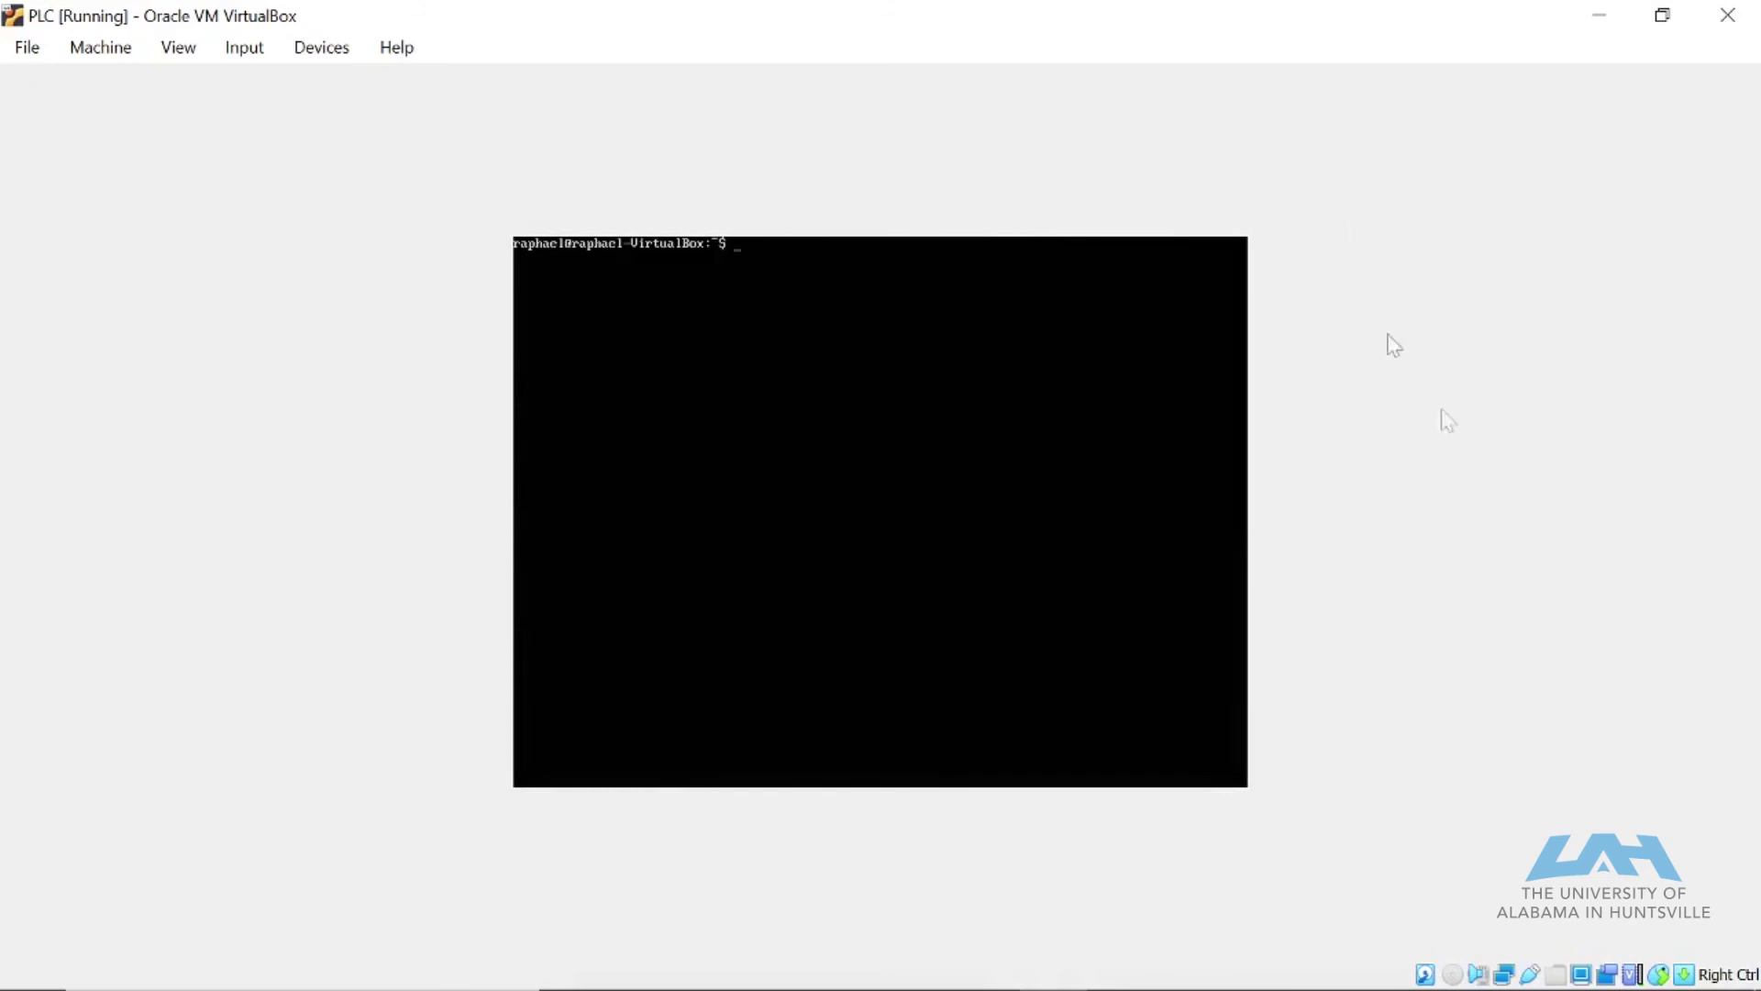
pyautogui.click(1597, 13)
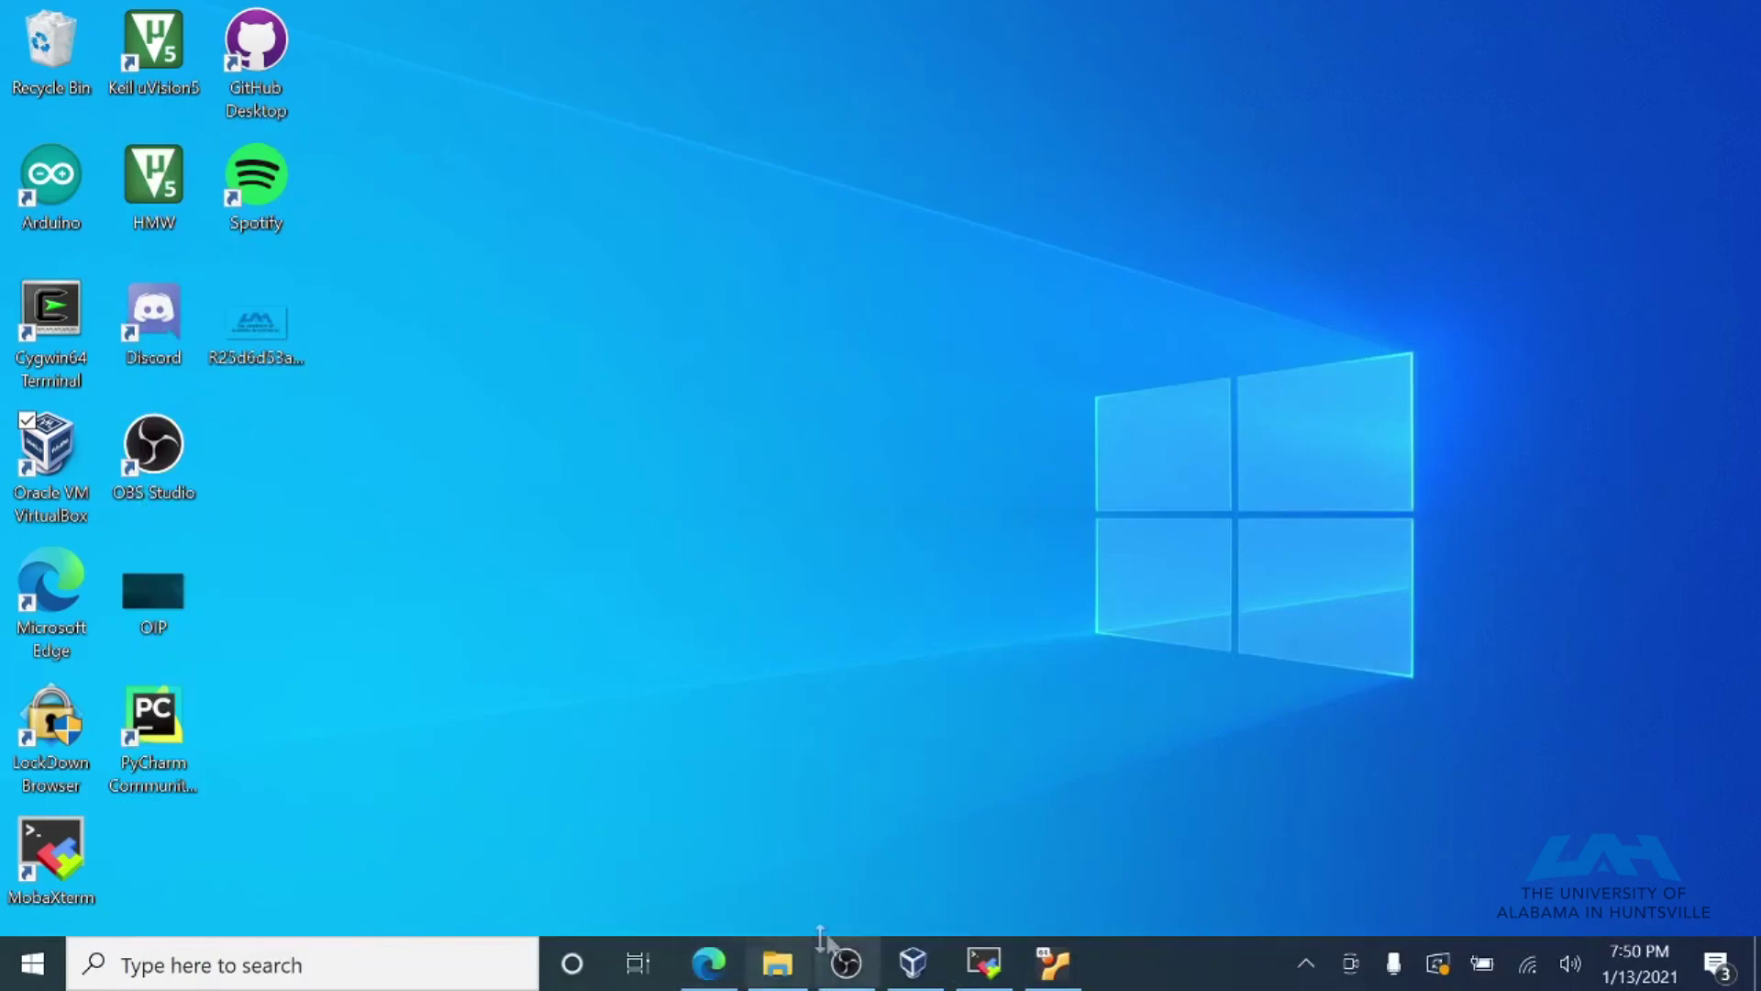
pyautogui.click(709, 963)
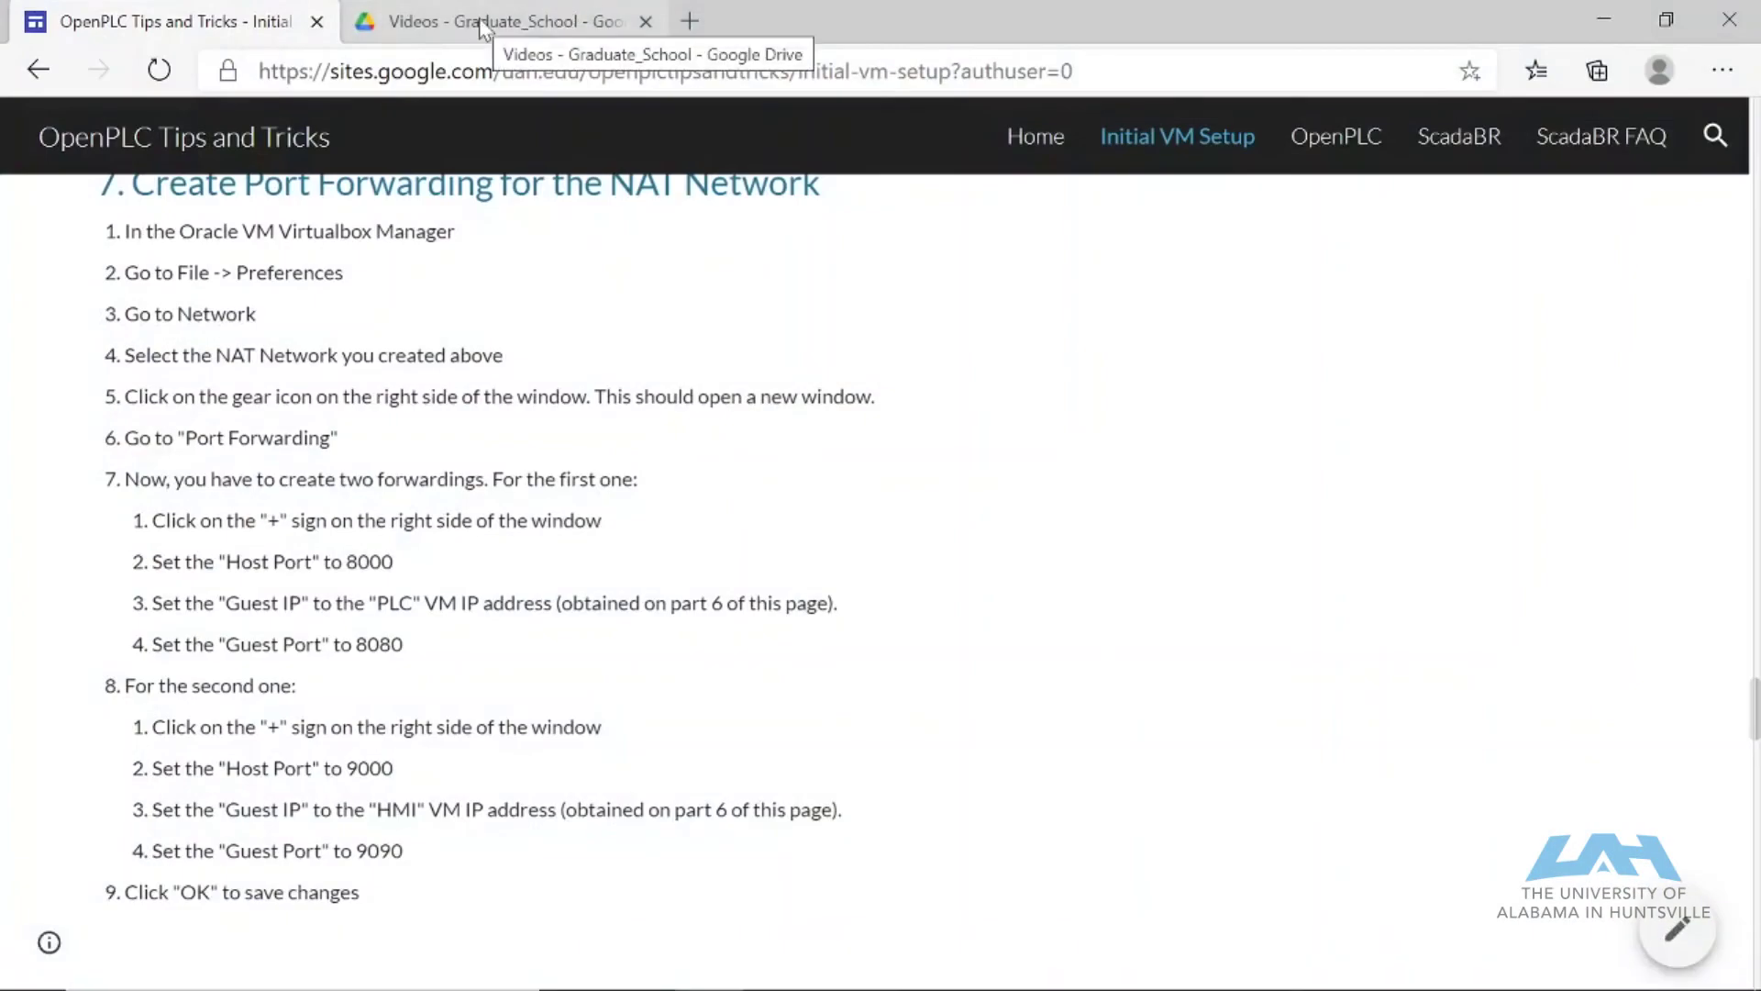
pyautogui.hotkey('ctrl', 't')
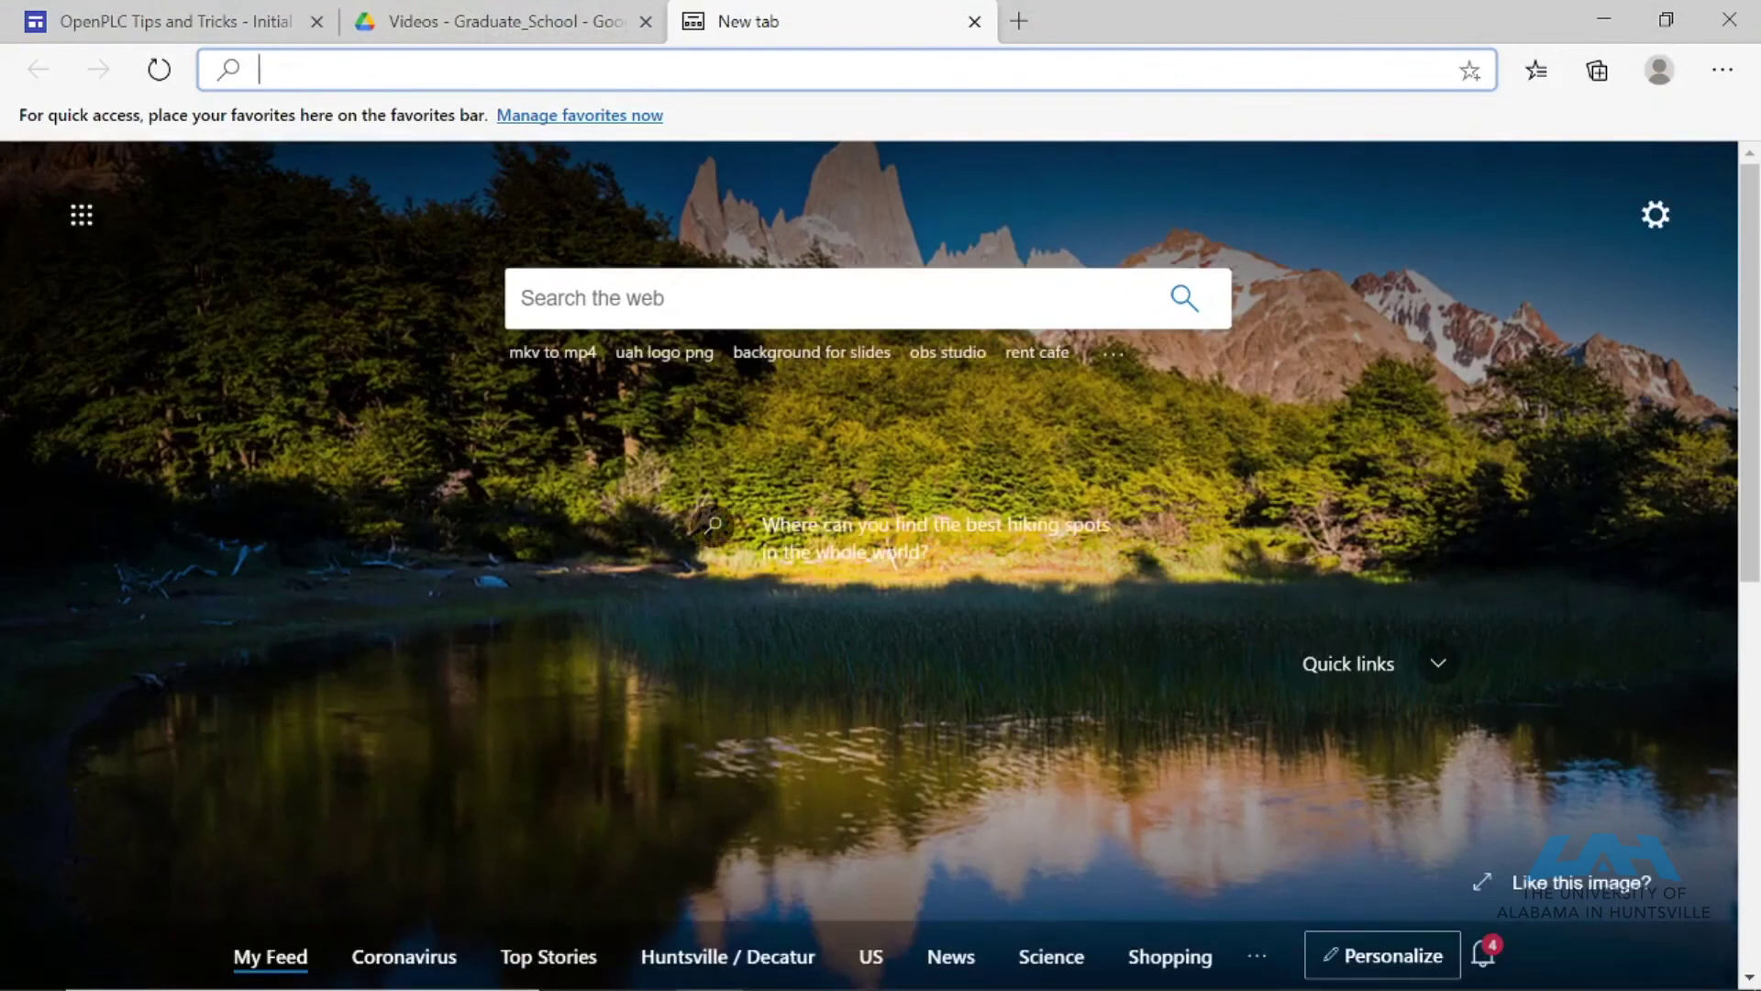
# Load localhost:8000 and submit the OpenPLC login with the username and password.
pyautogui.write('localhost:8')
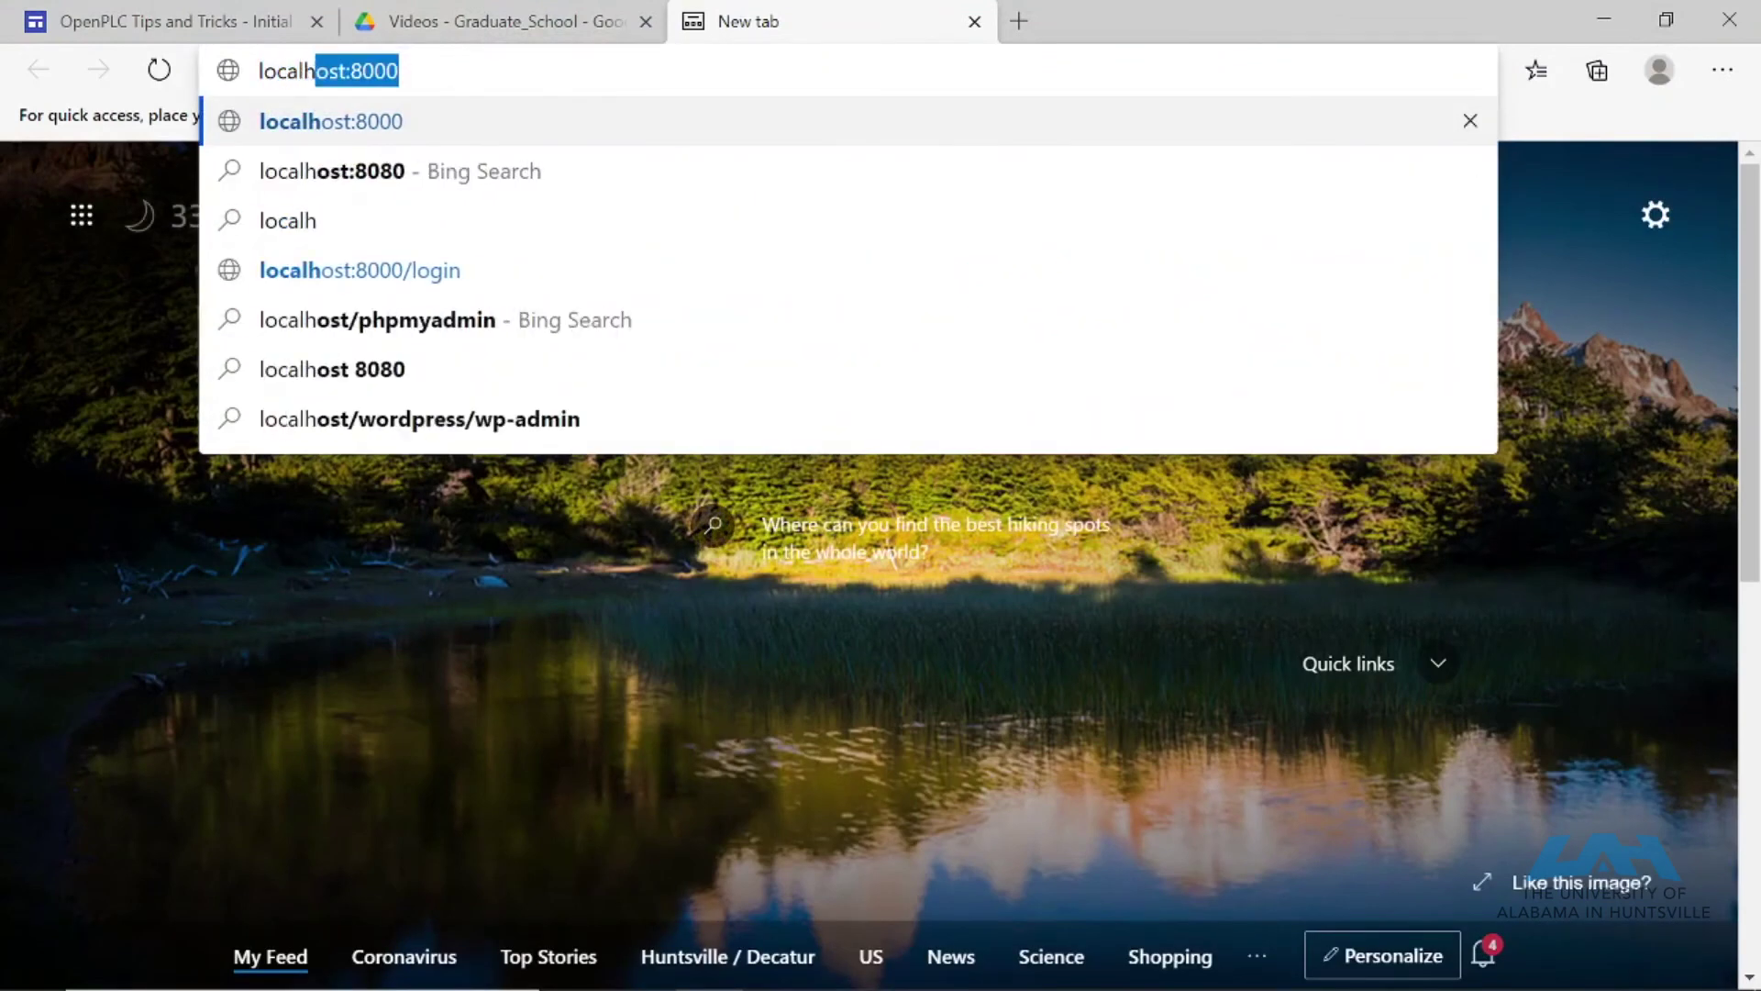
pyautogui.write('000')
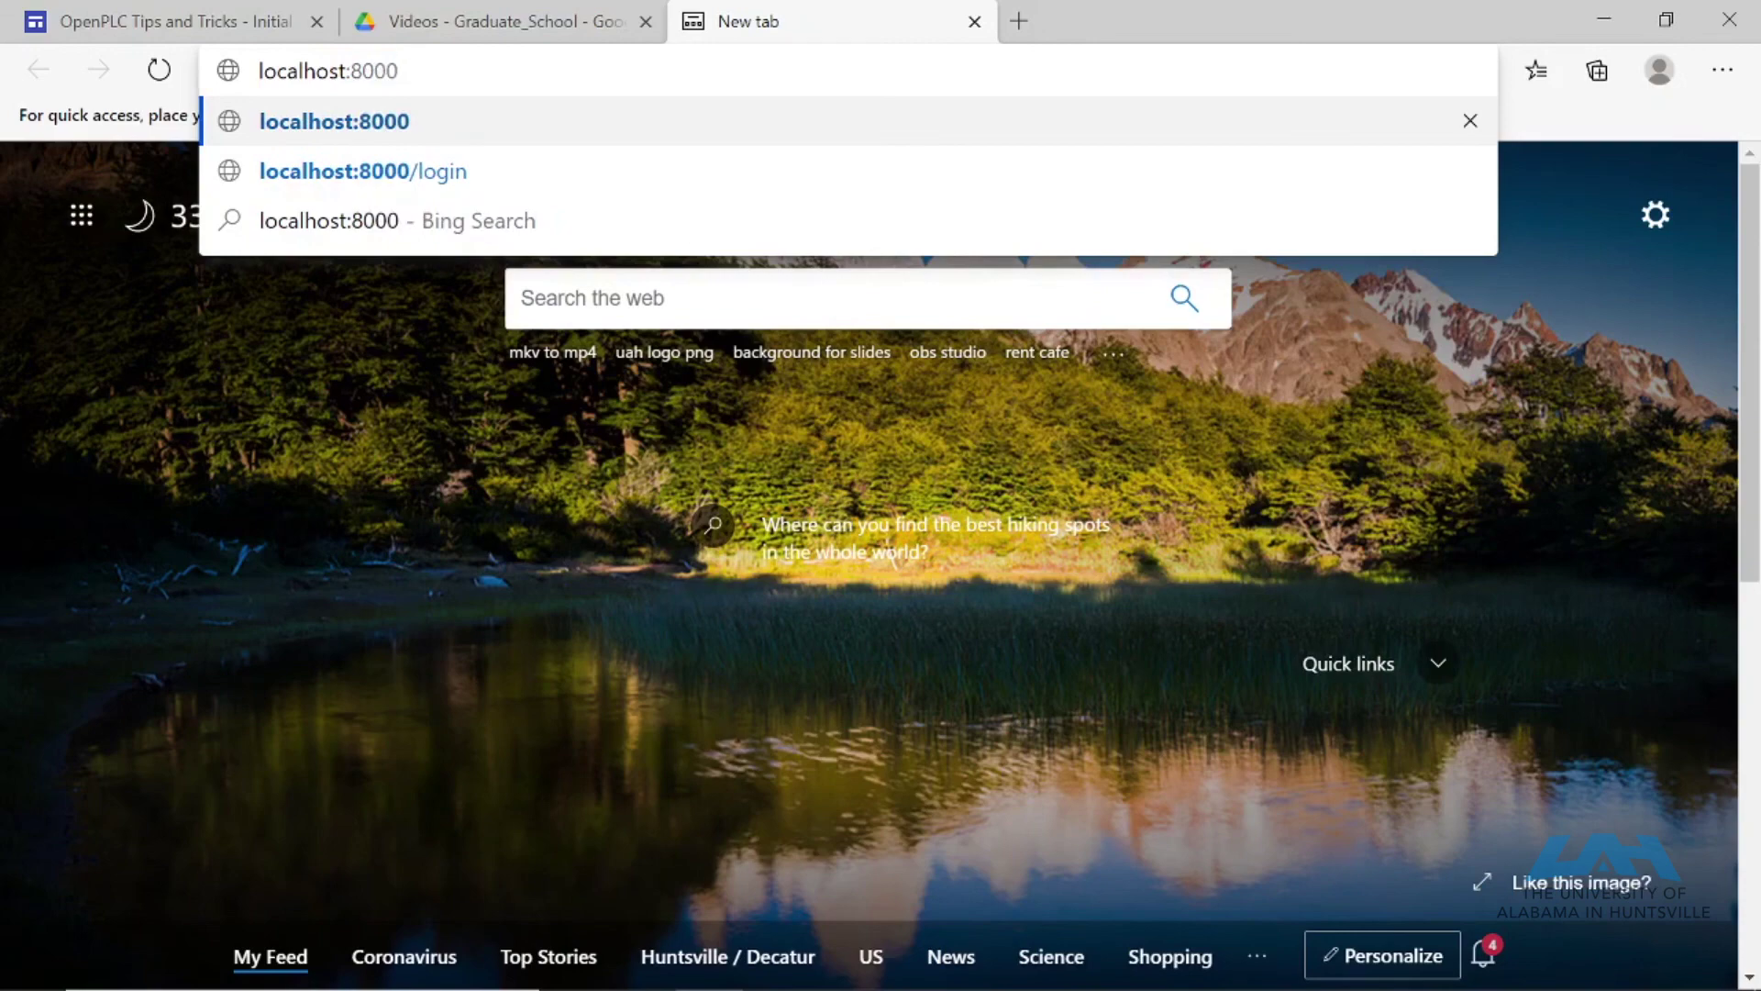
pyautogui.press('Return')
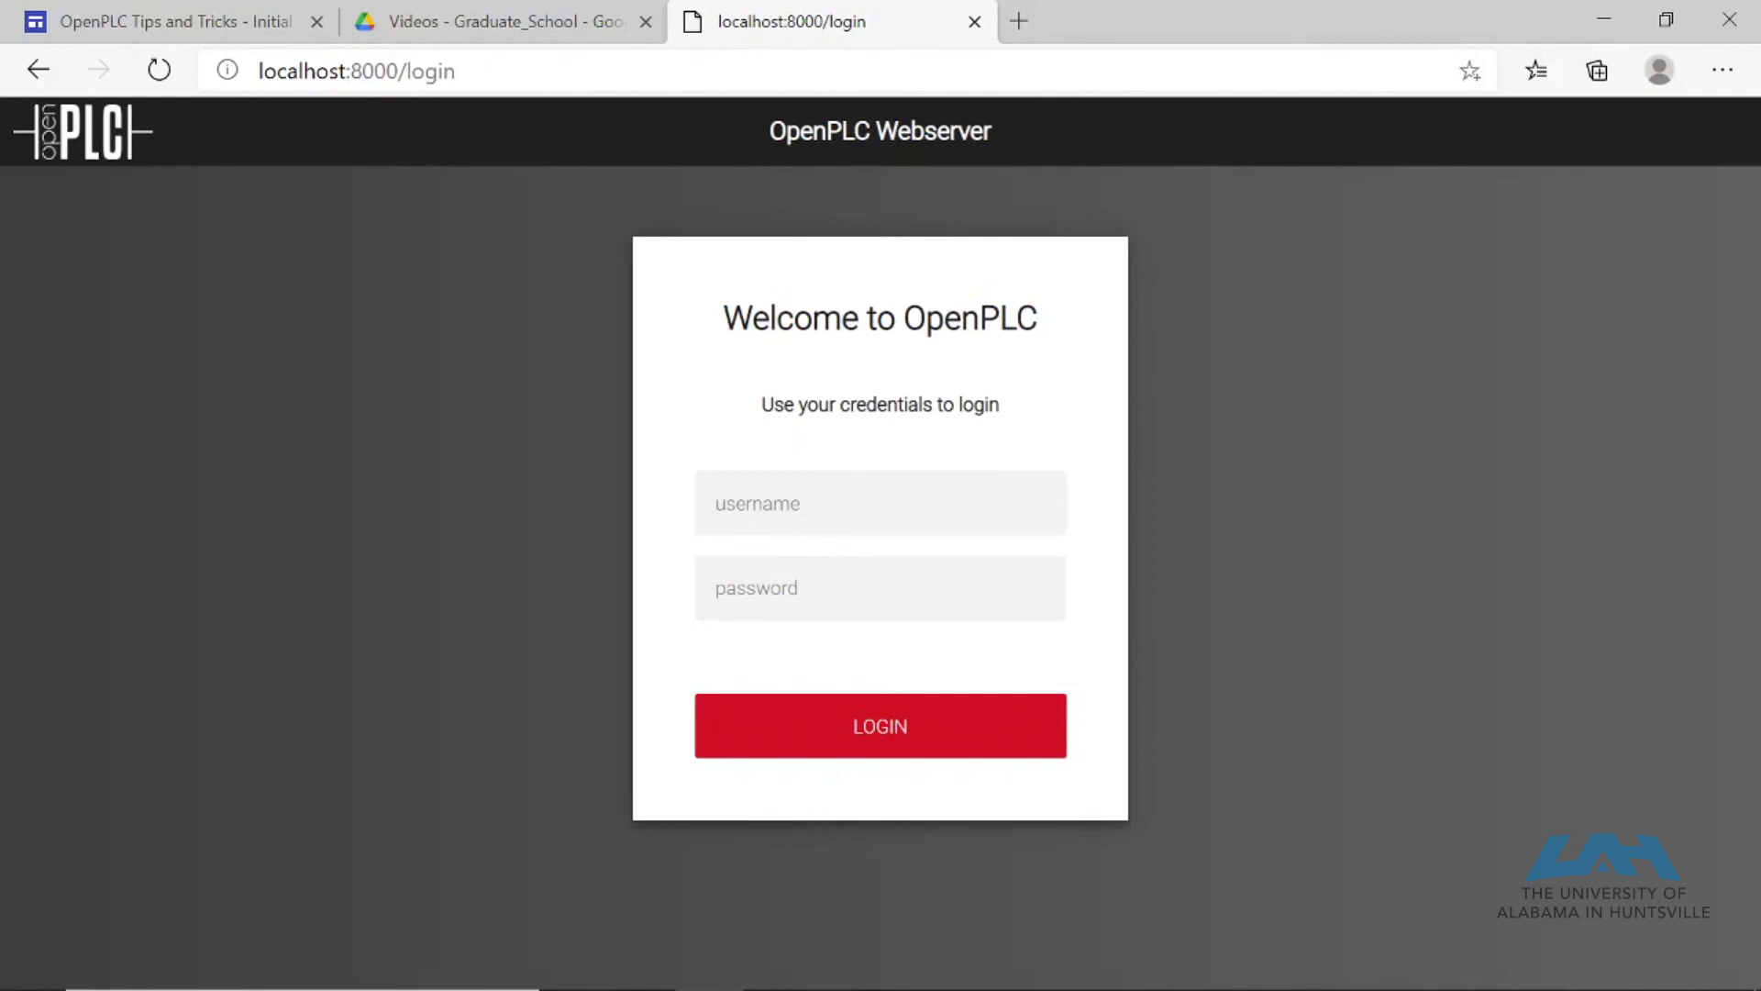
pyautogui.write('openo')
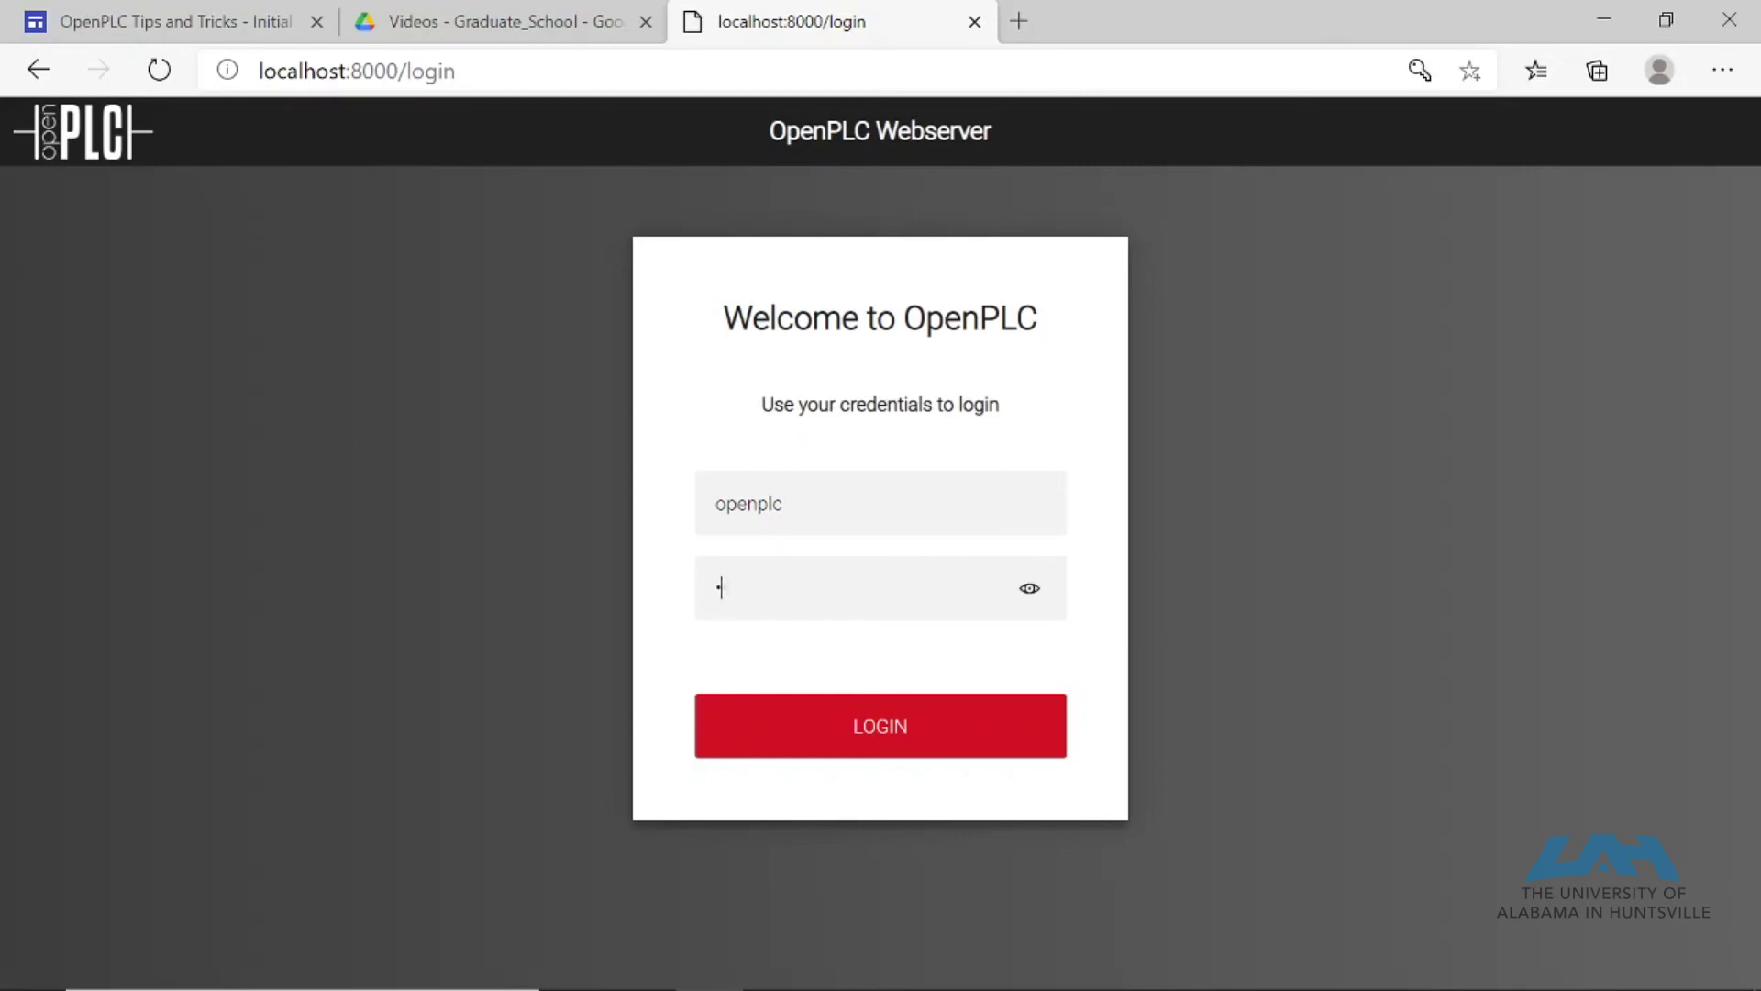
pyautogui.press('Return')
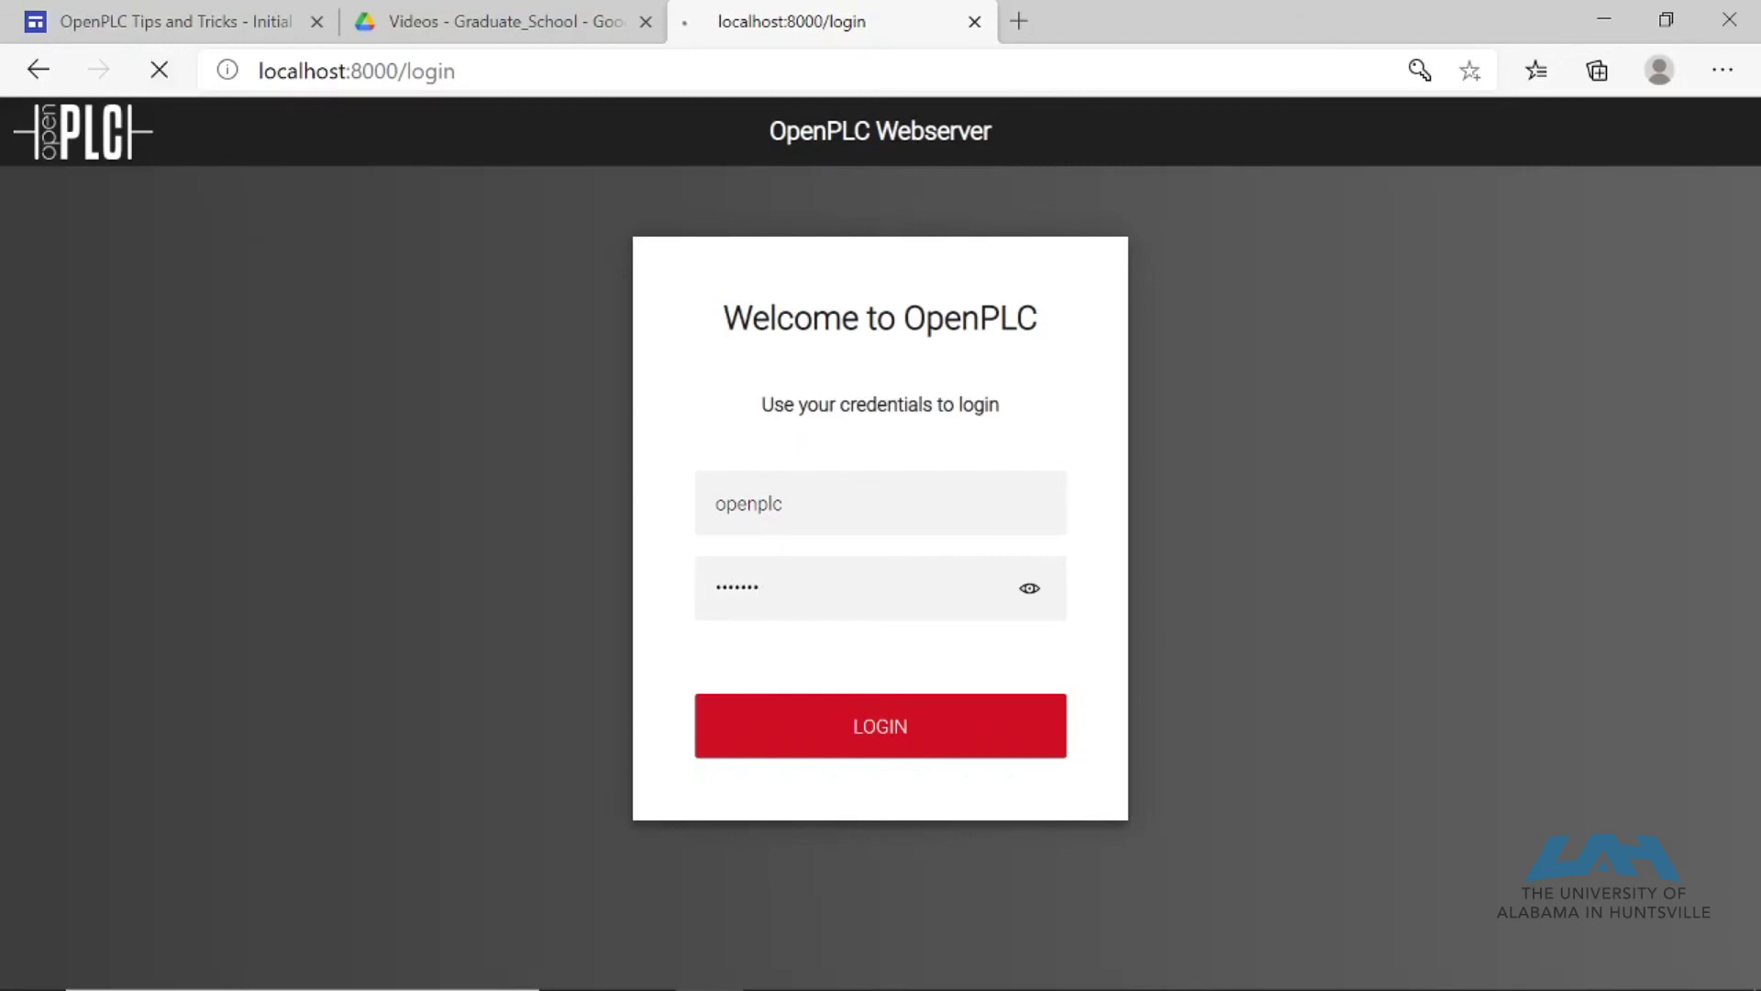